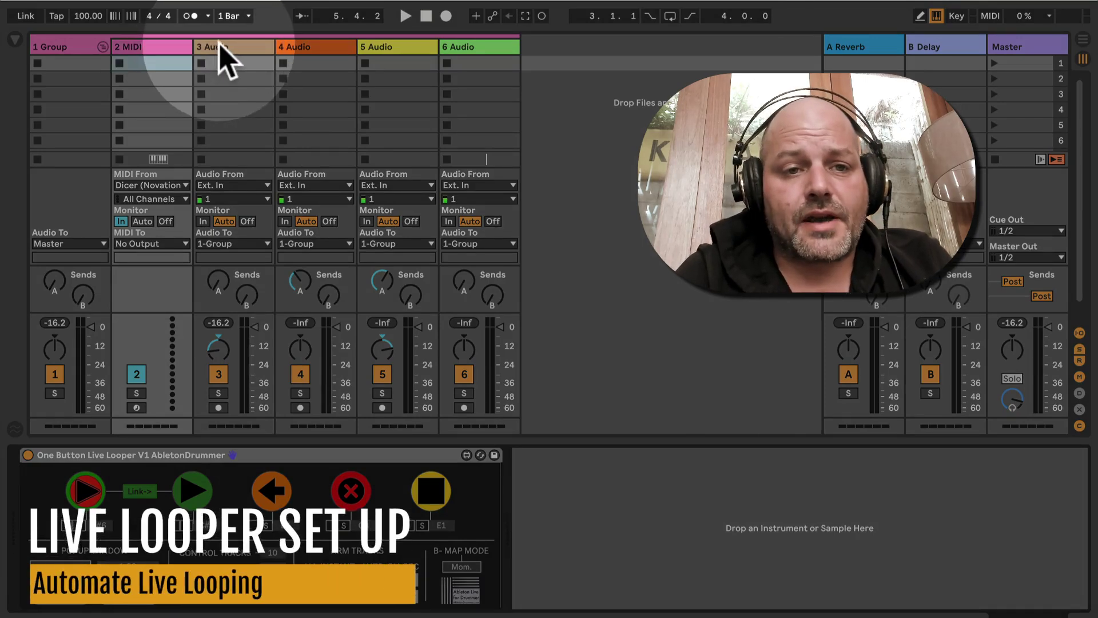
Step: Step through the audio tracks from 3 Audio to 6 Audio
click(223, 49)
click(332, 48)
click(394, 51)
click(466, 52)
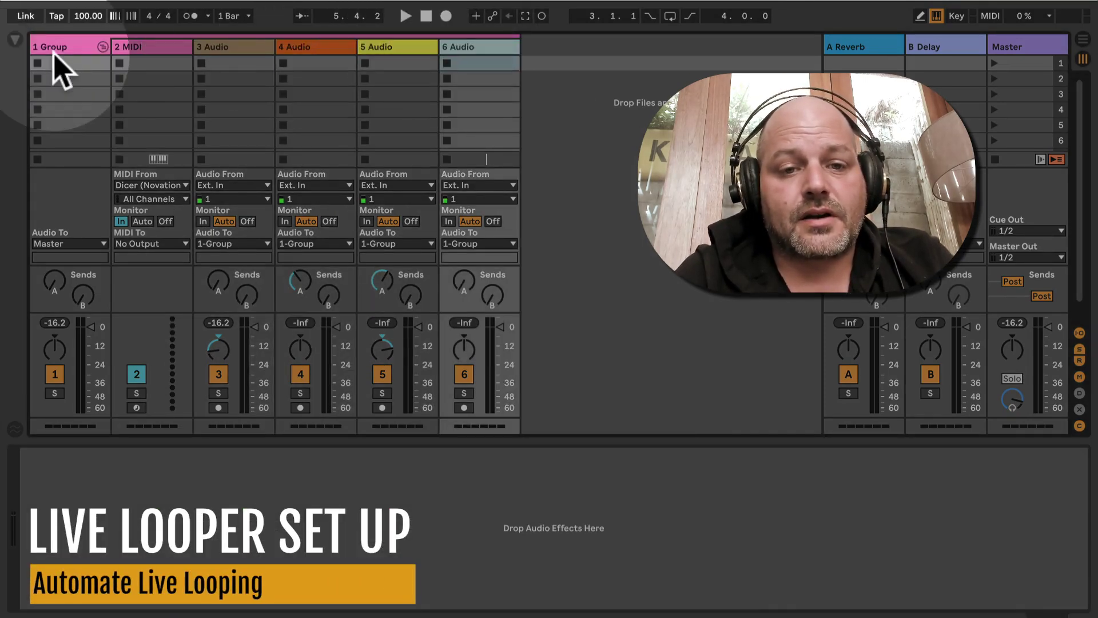
Step: Test the looper on 2 MIDI by recording and playing a loop on track 3, then clear all loops
click(147, 51)
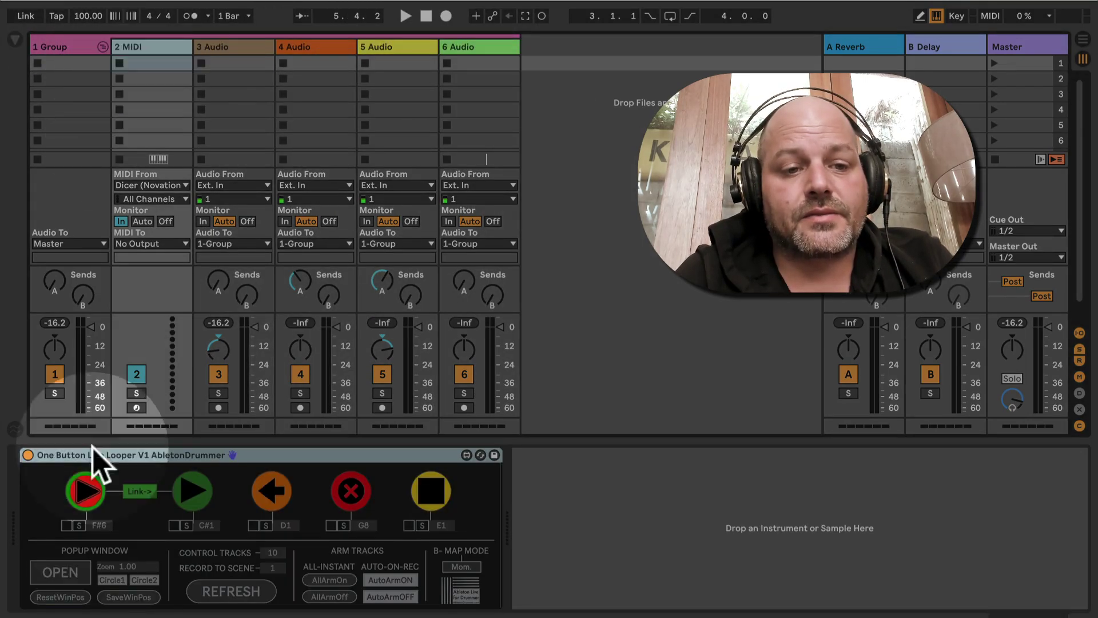
click(86, 492)
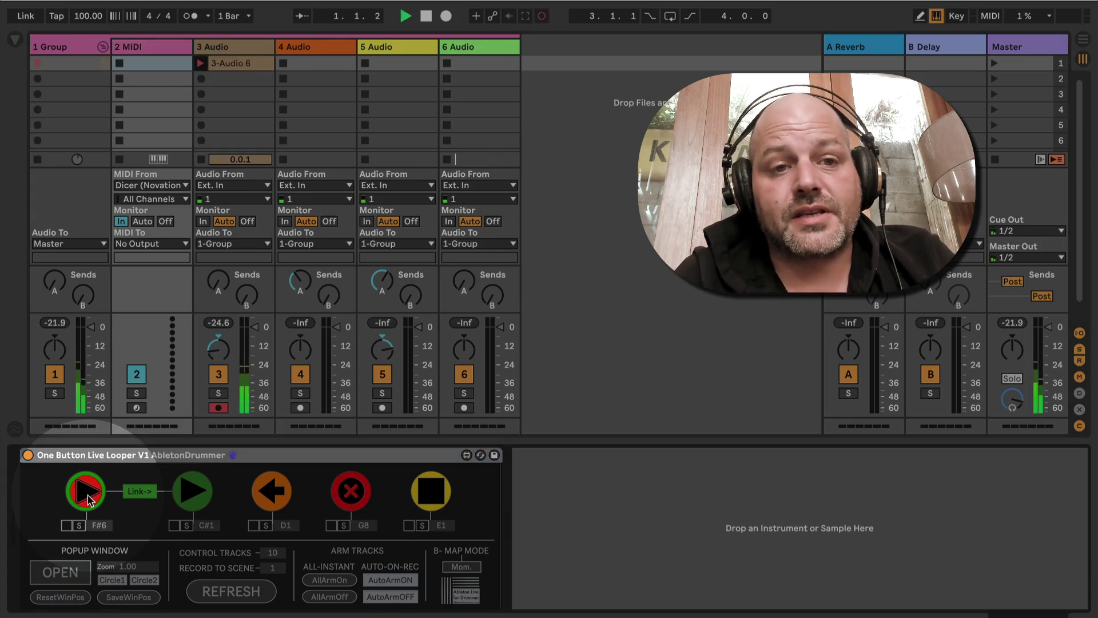
click(88, 490)
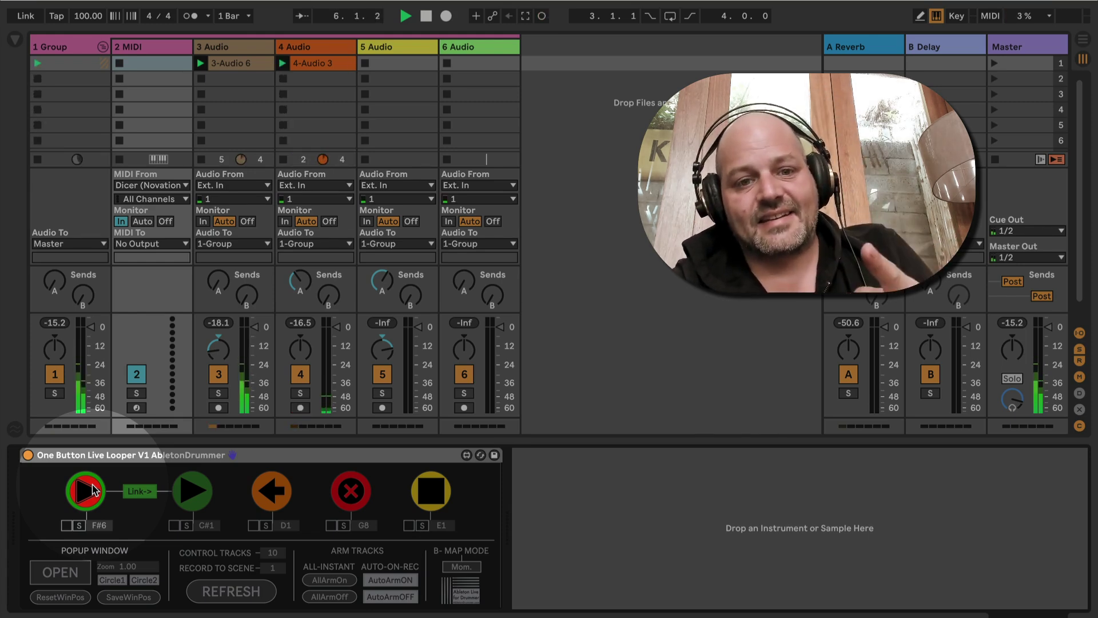
click(349, 499)
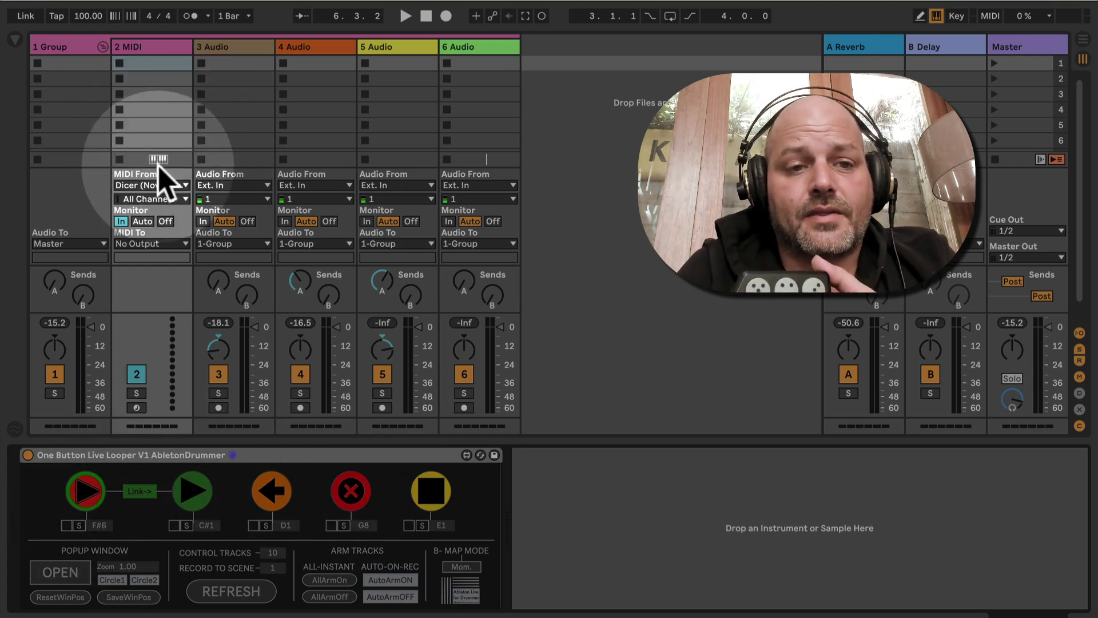
Step: Keep Dicer as the MIDI input for 2 MIDI and enable note learning on the looper's record trigger
click(153, 186)
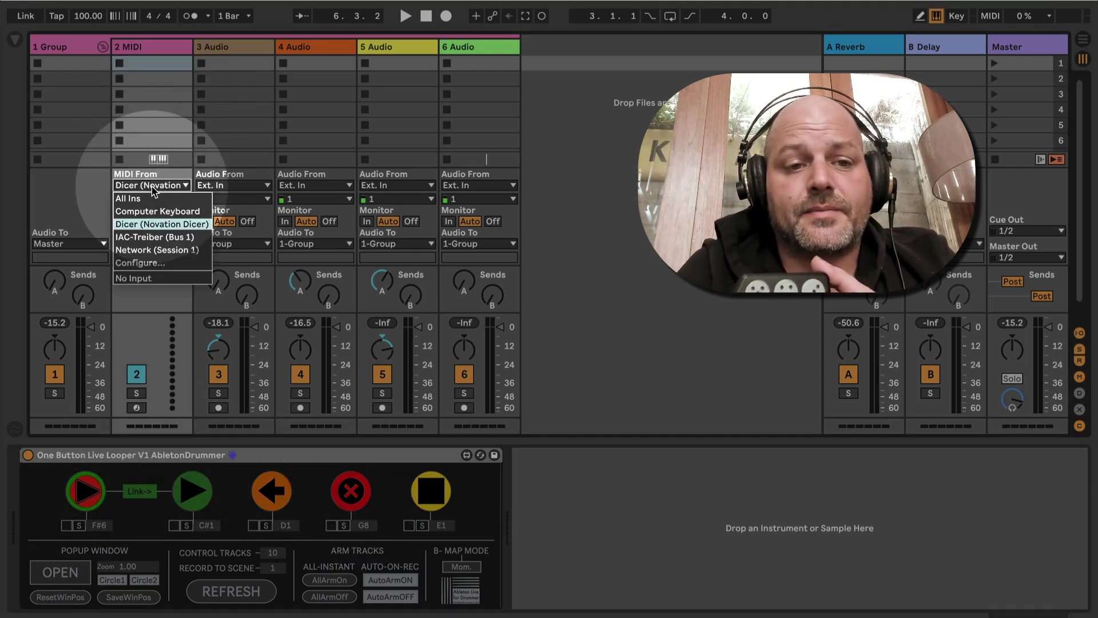
click(178, 225)
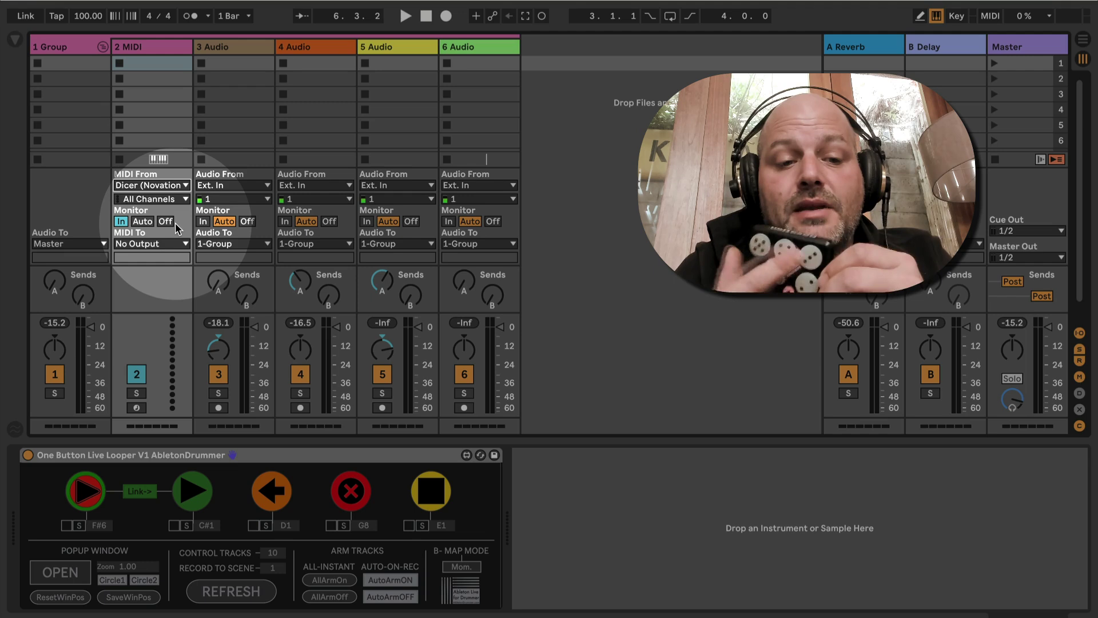
click(70, 526)
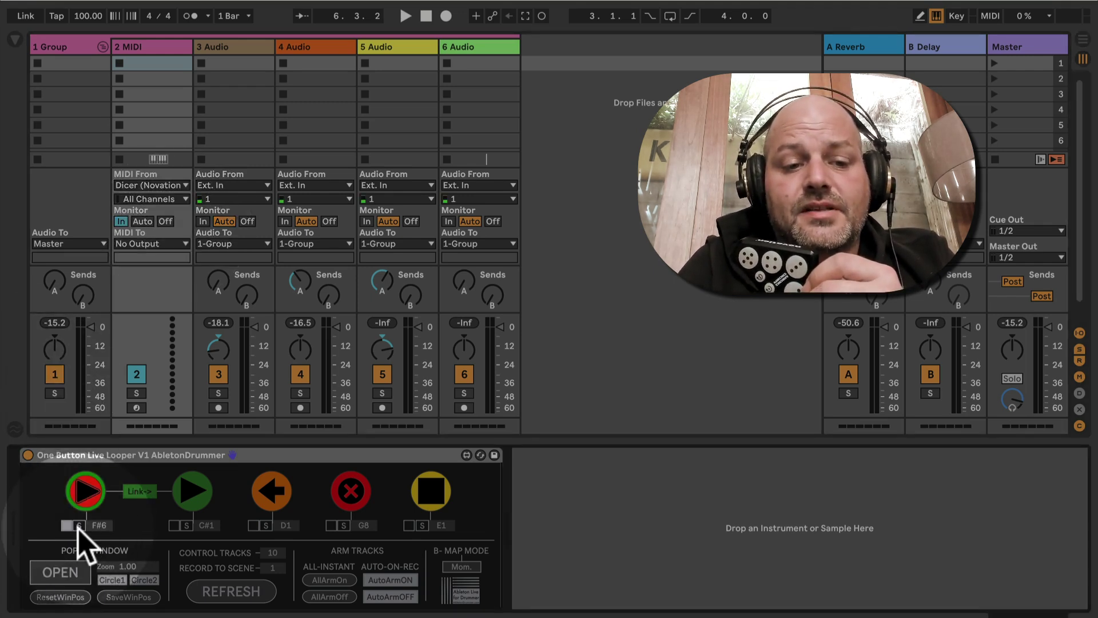
click(67, 526)
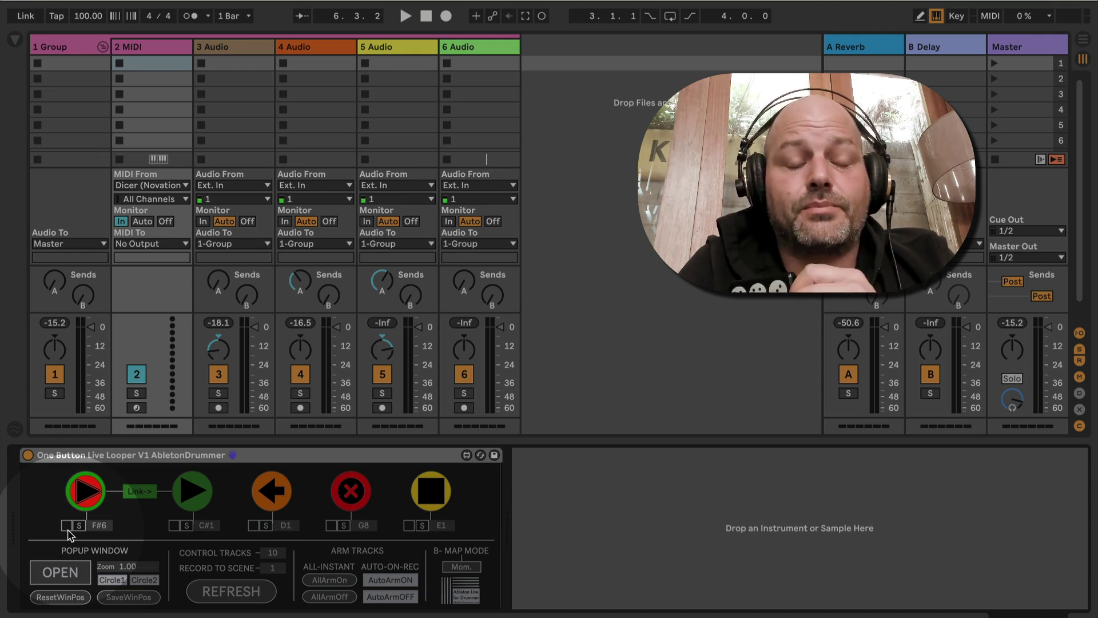
click(67, 526)
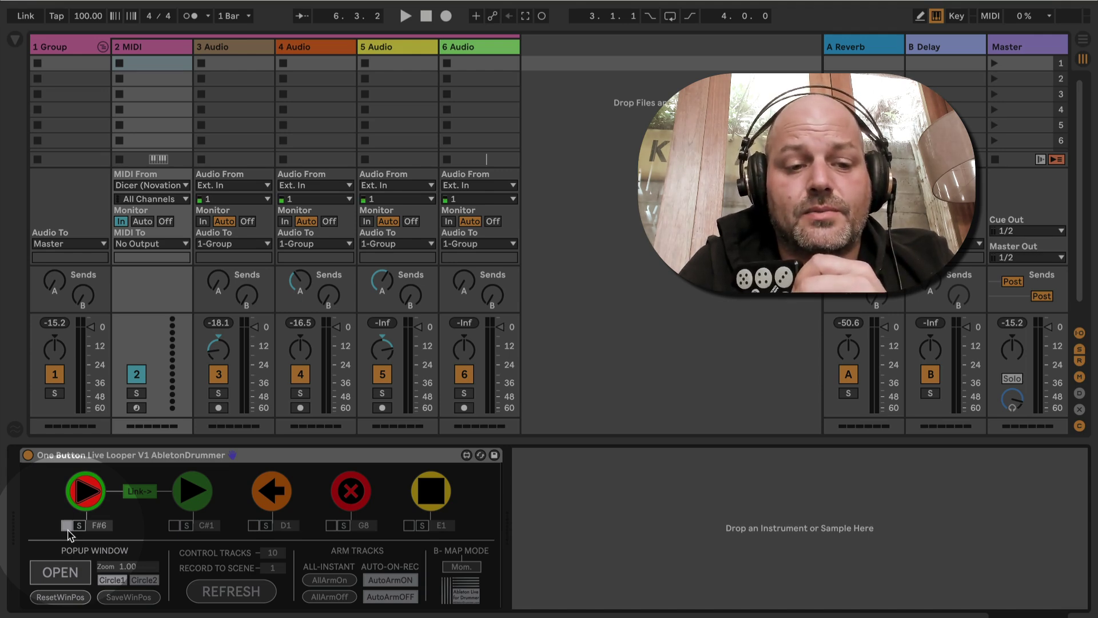
Step: Turn on the record trigger's S option and toggle MIDI Map mode so the record/play trigger learns E3
click(79, 525)
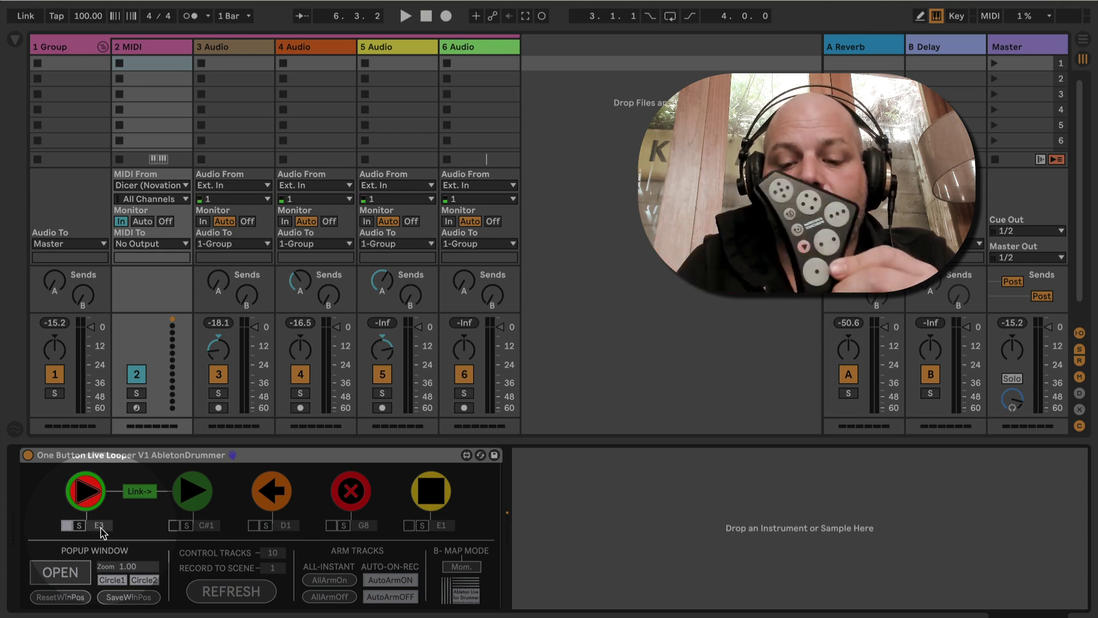
key(ctrl+m)
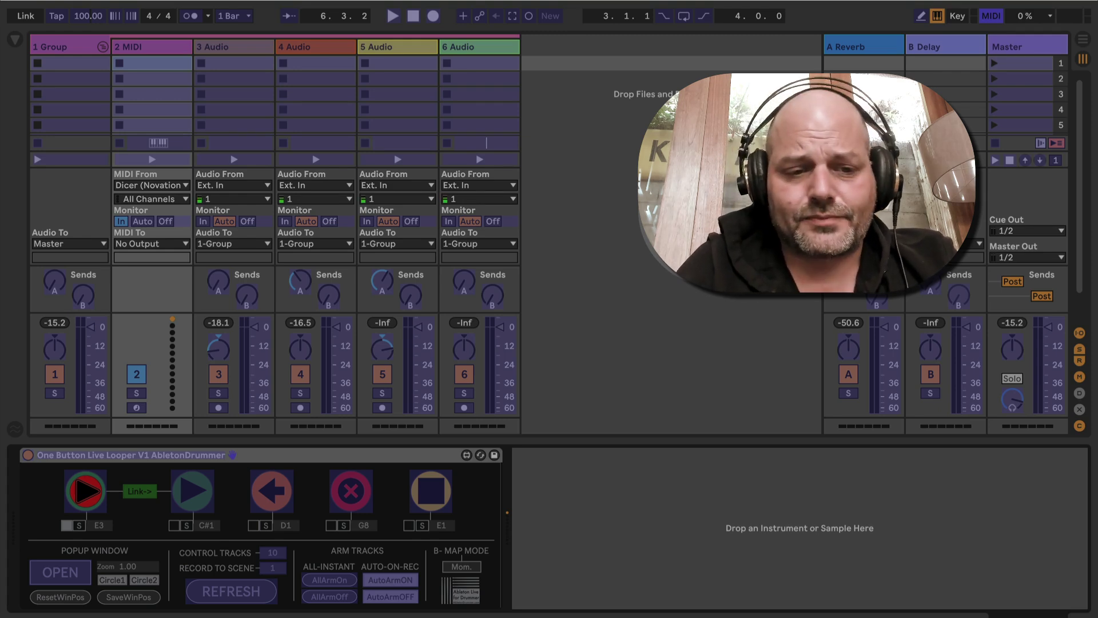
key(ctrl+m)
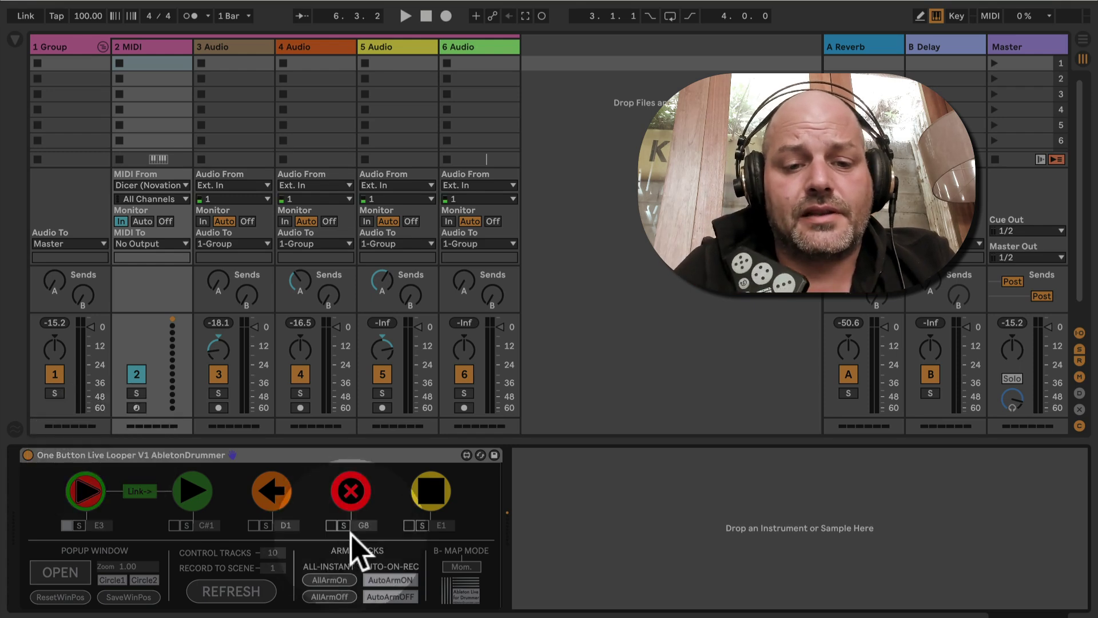
Step: Map note C3 to the looper's clear button and switch the metronome on
click(330, 526)
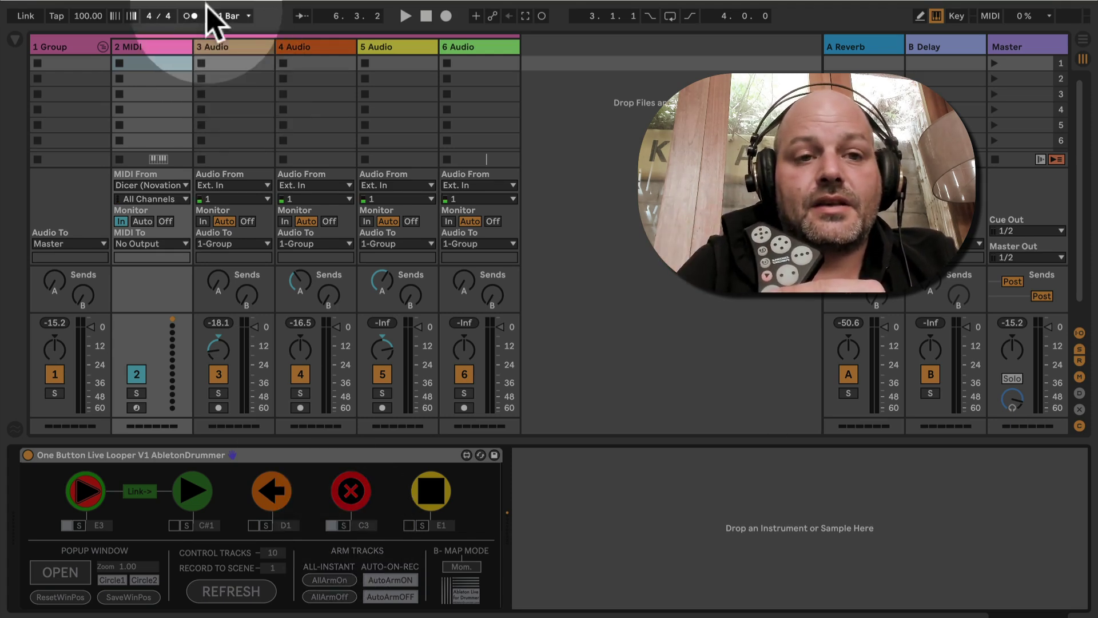
click(193, 18)
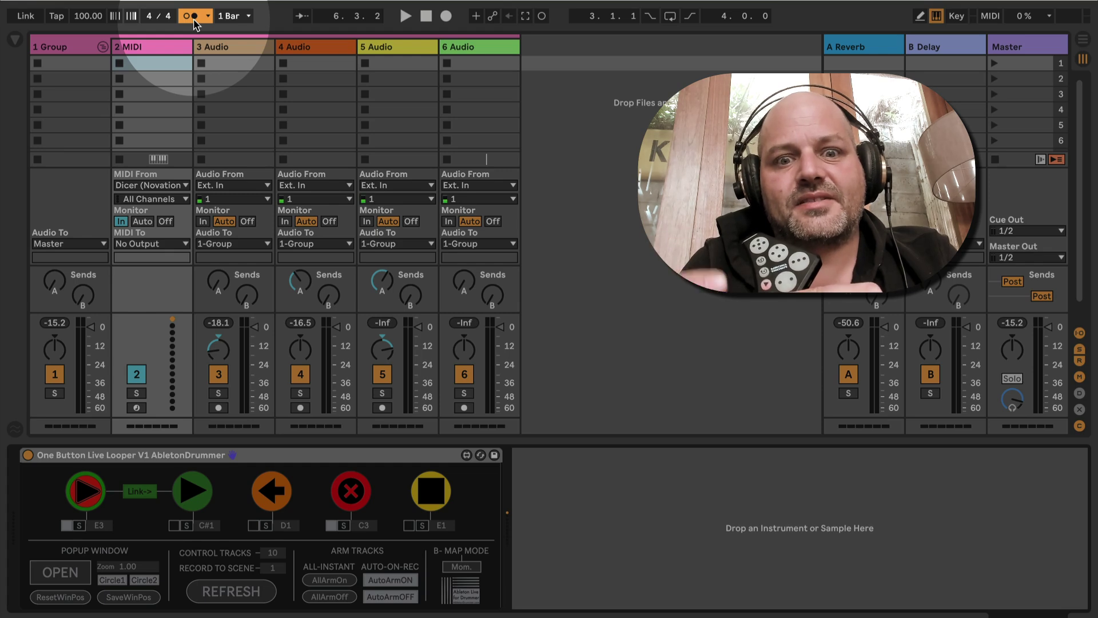
key(space)
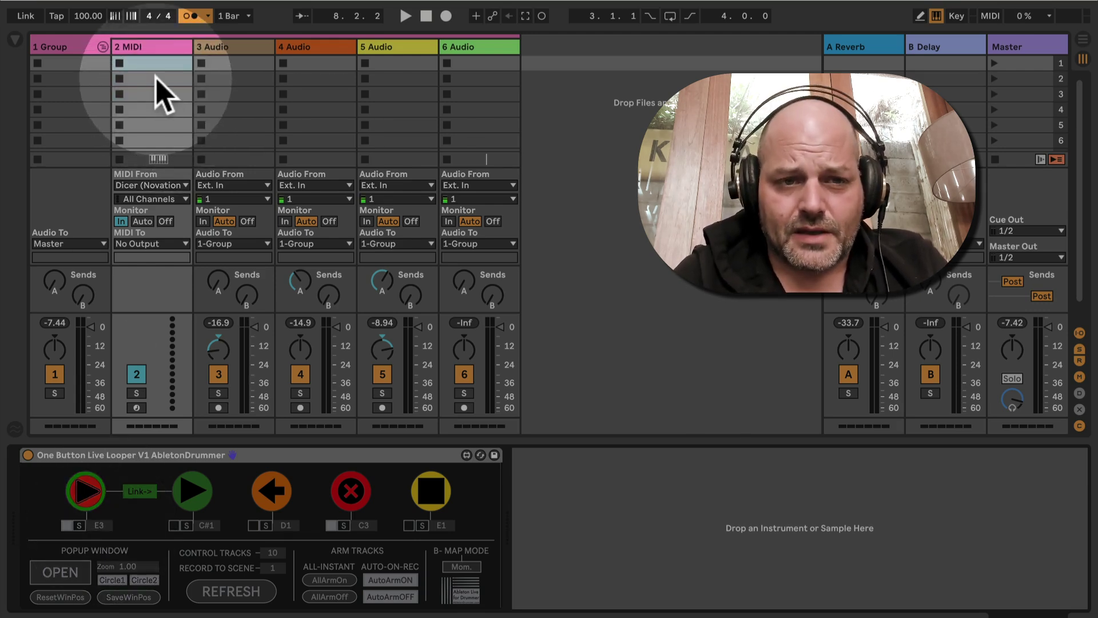
Step: Create an empty MIDI clip in scene 2 of 2 MIDI, set monitoring to Auto, and view its notes
click(155, 79)
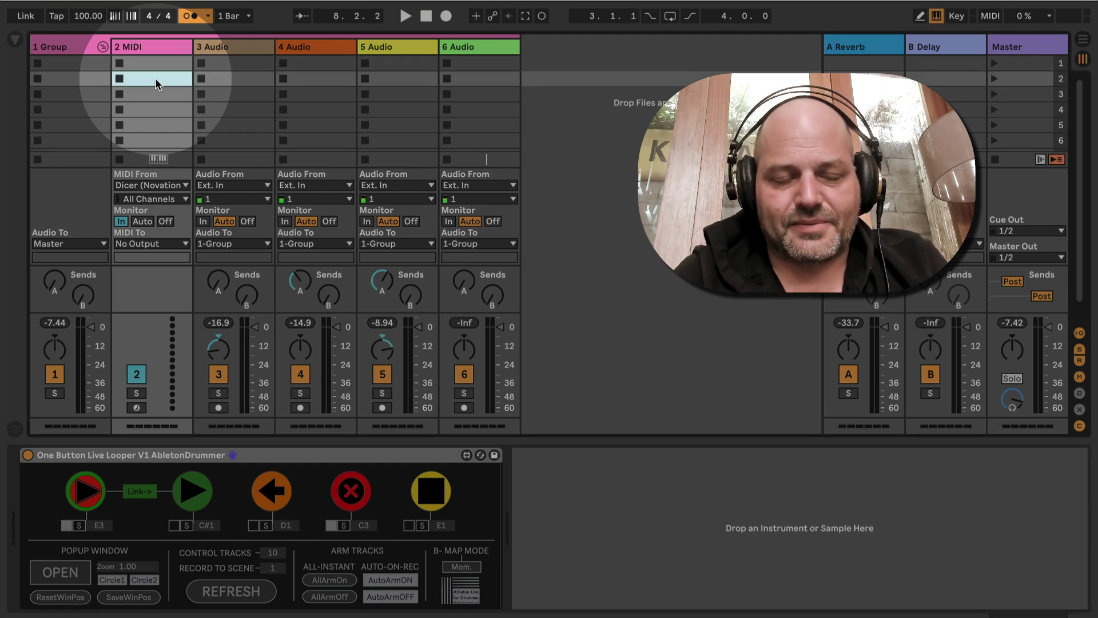
double_click(155, 78)
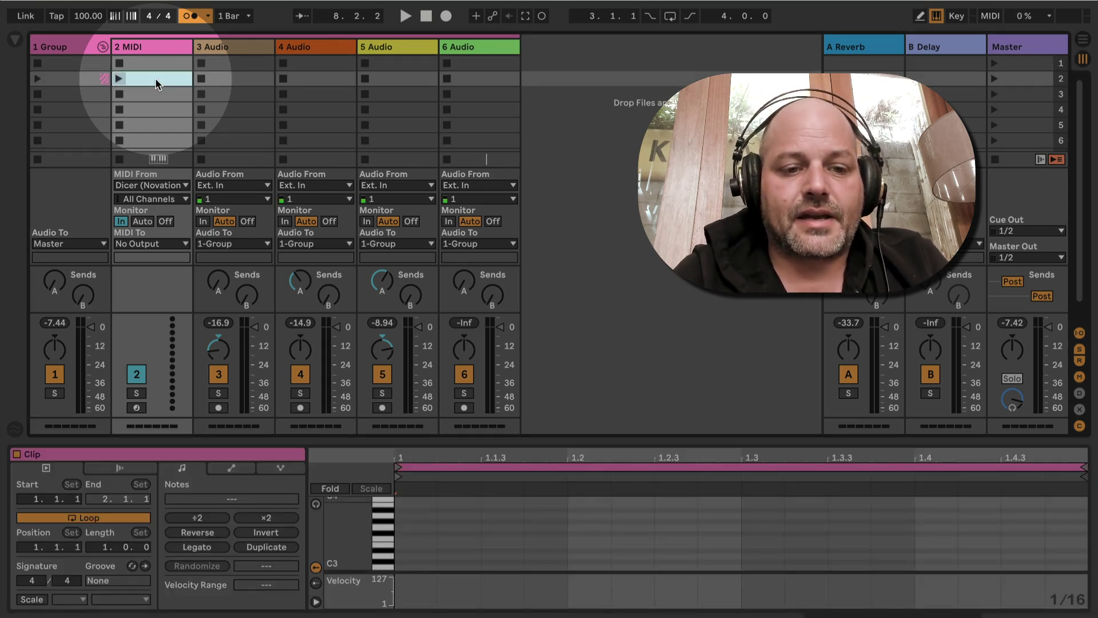
click(142, 222)
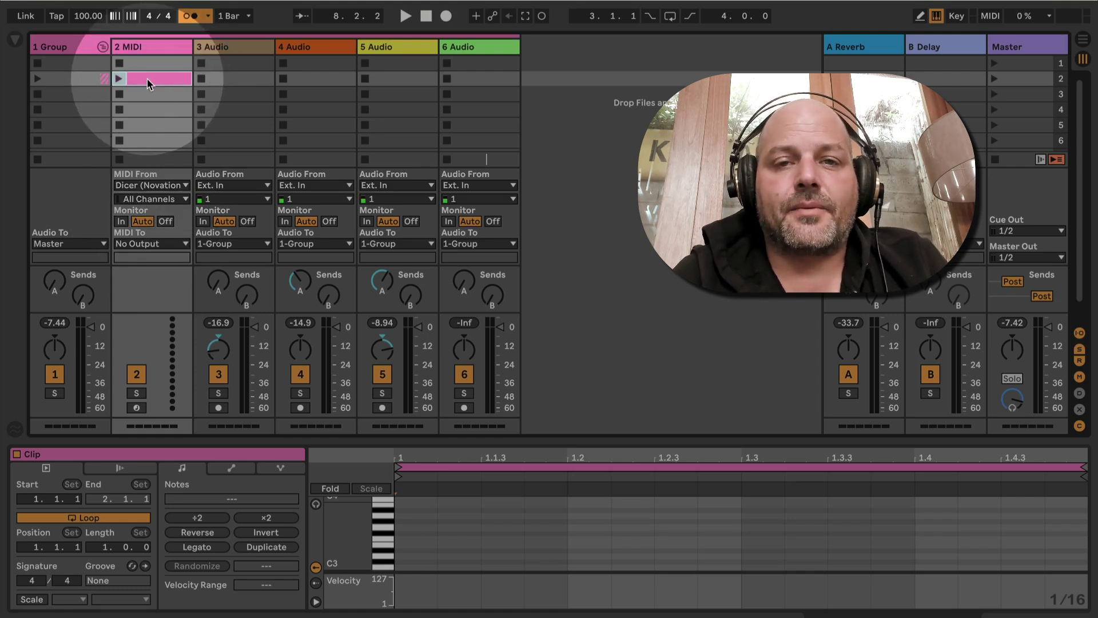
click(120, 221)
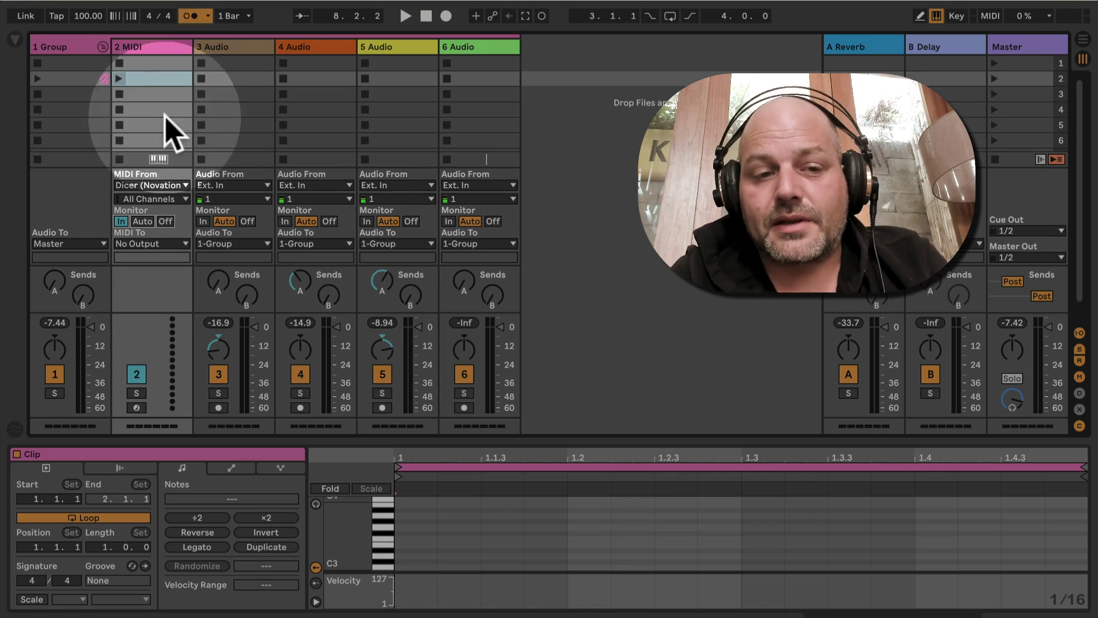
click(142, 222)
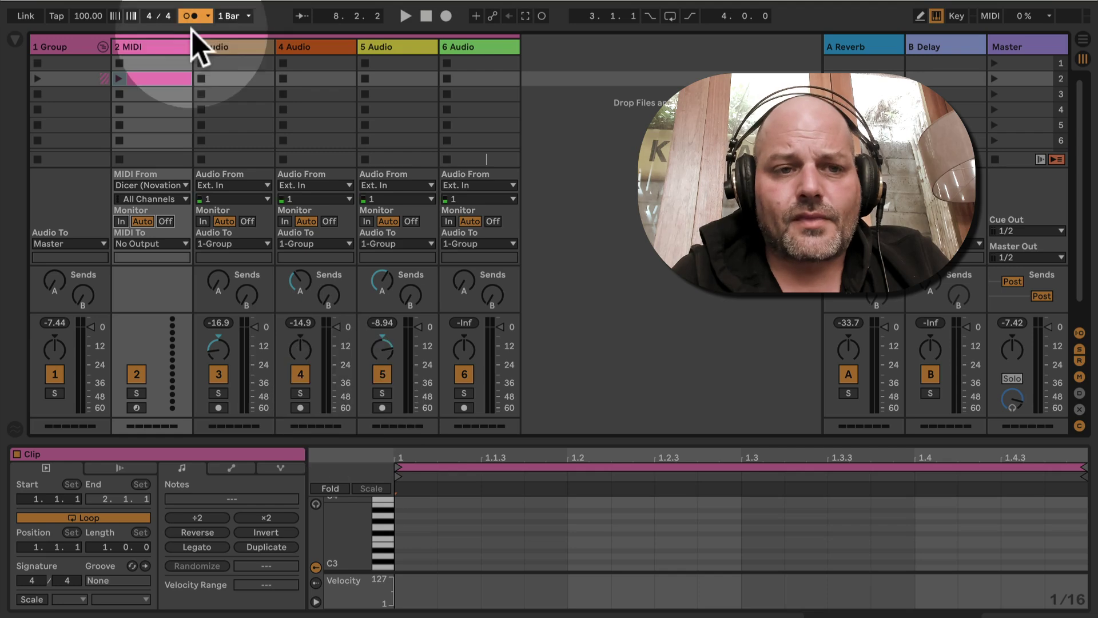
click(154, 45)
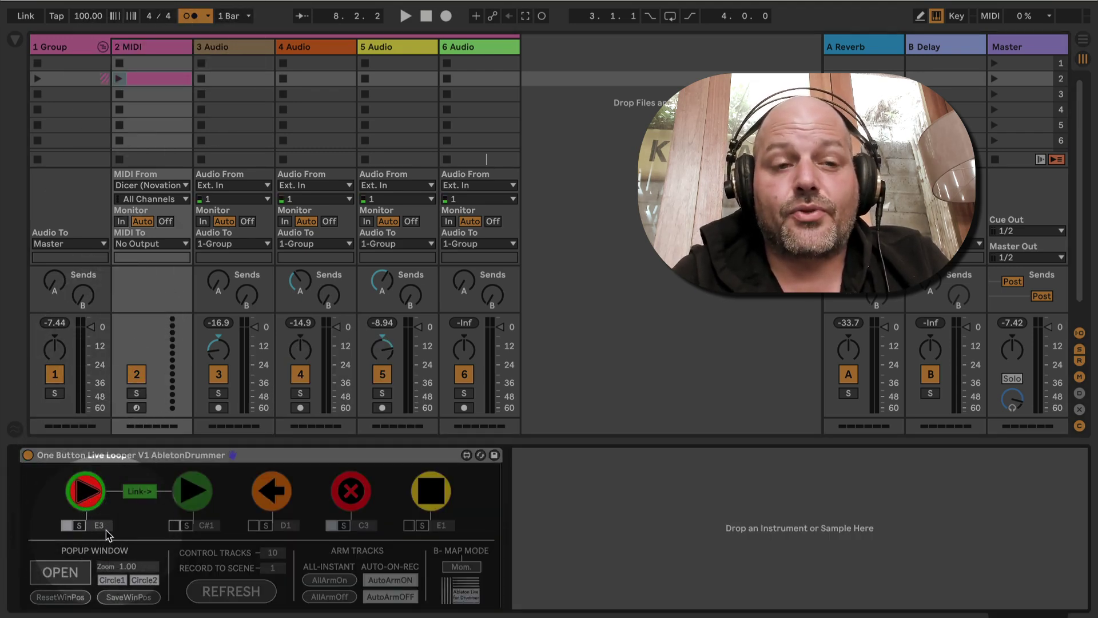
click(163, 80)
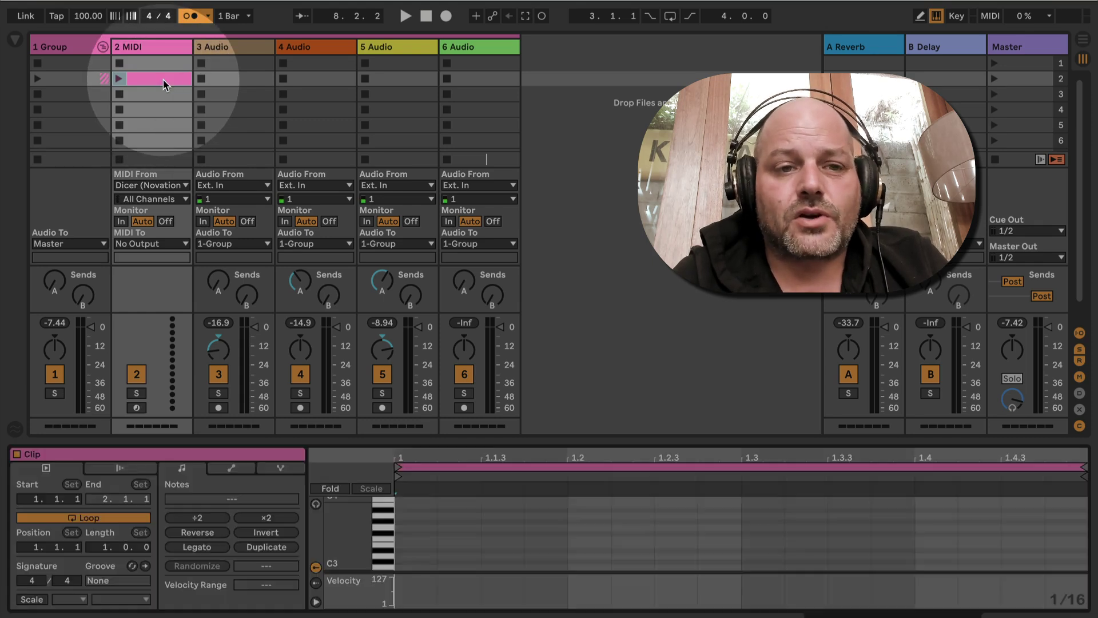
Step: Add an E3 note to the dummy clip and launch it to trigger the looper
double_click(406, 544)
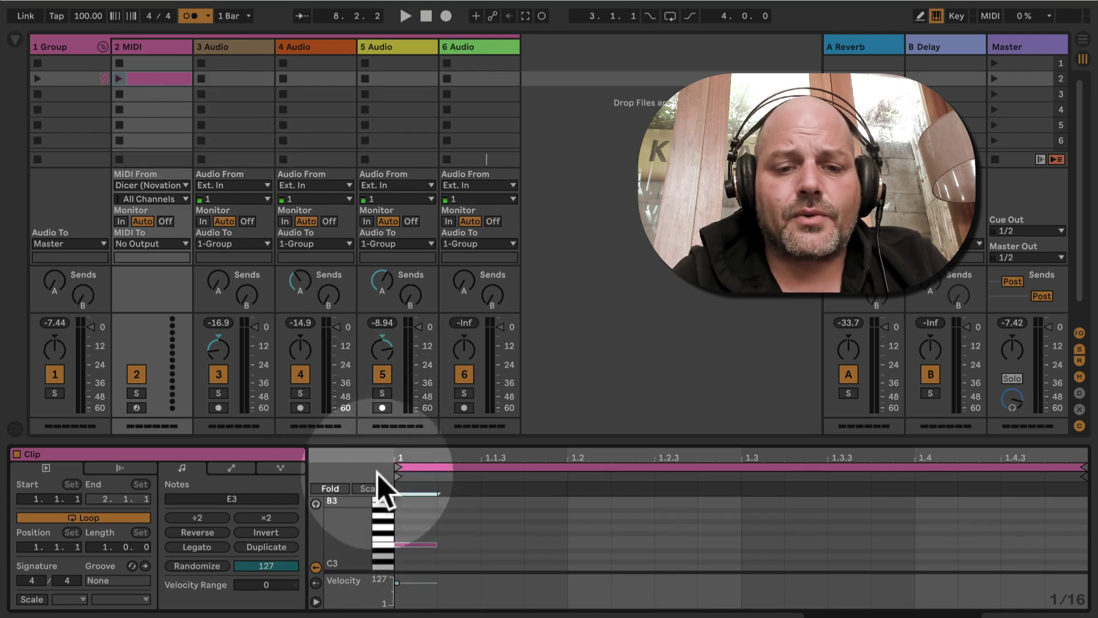
drag(409, 546, 934, 545)
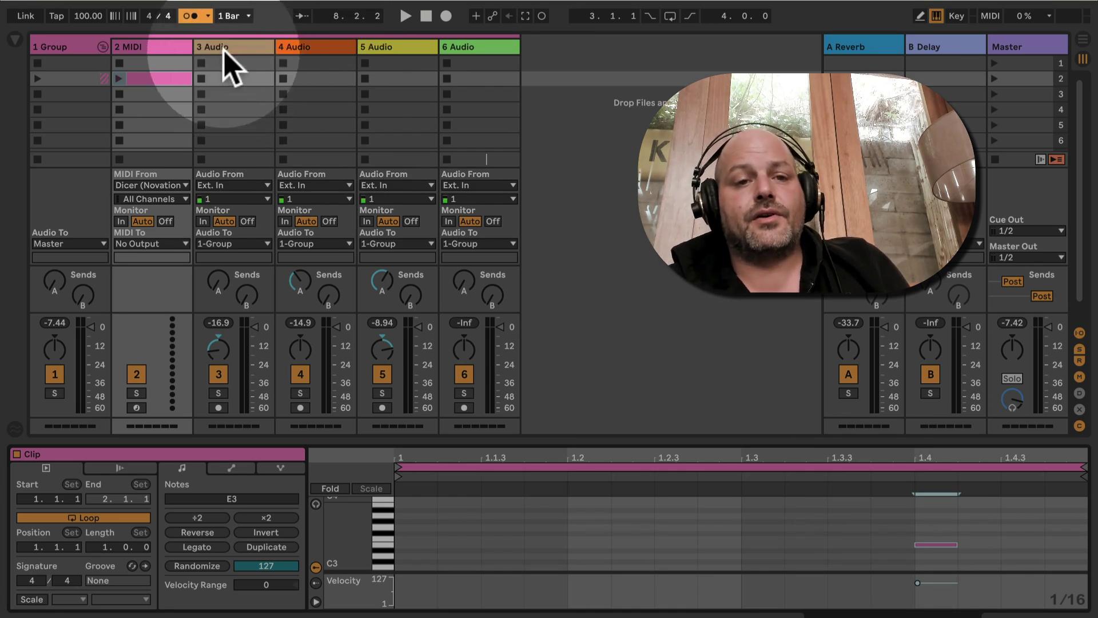
click(172, 48)
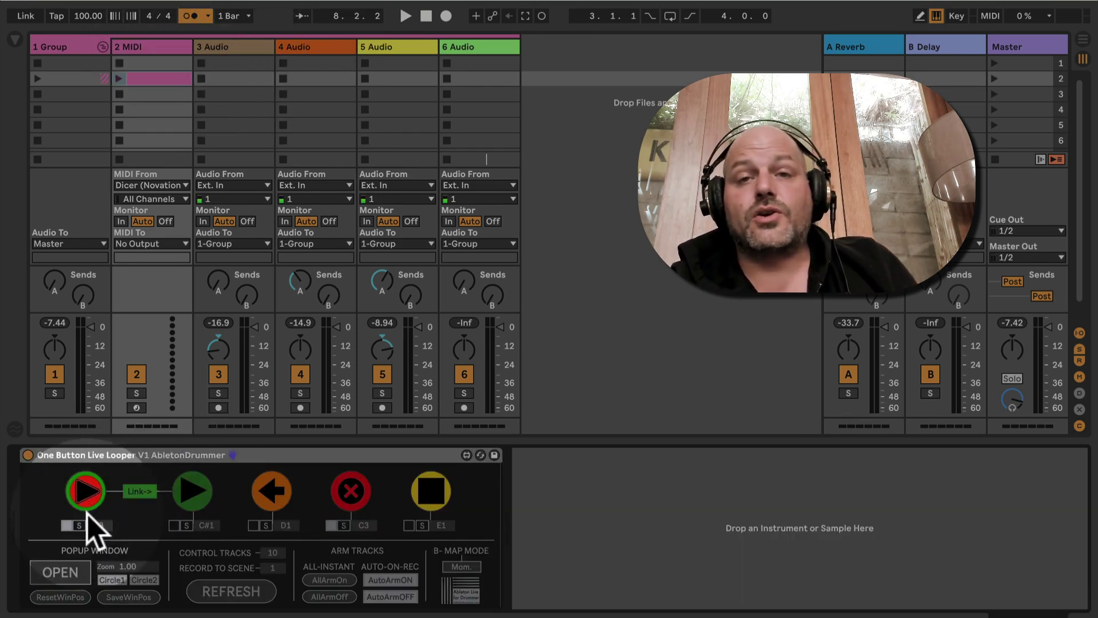
click(119, 79)
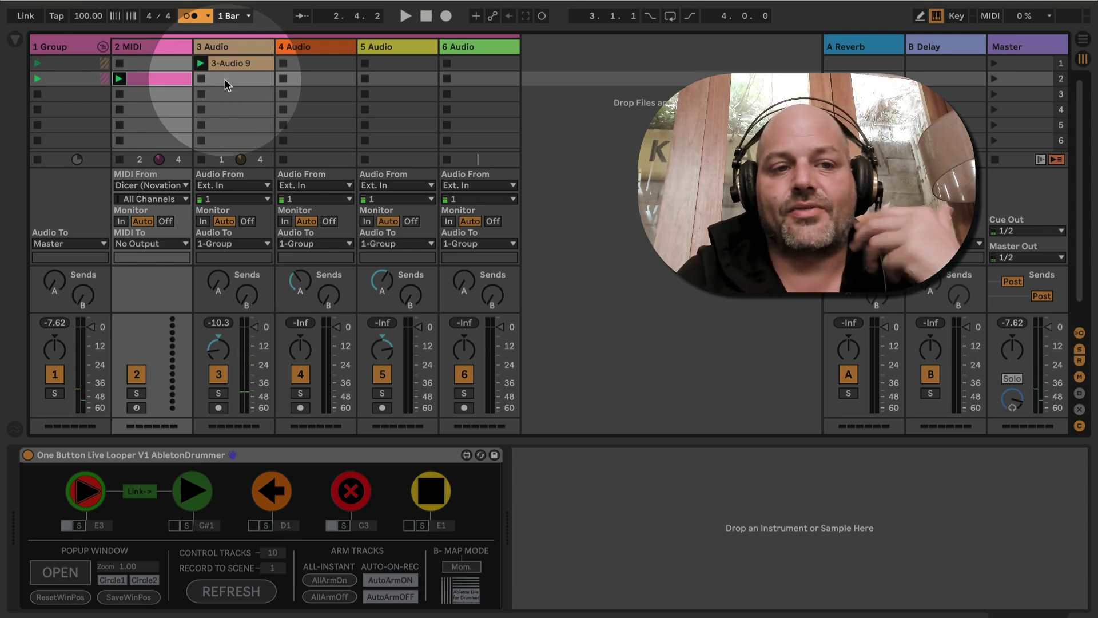
Step: Check the clip's notes, then select the recorded 3-Audio 9 test take on track 3
click(172, 83)
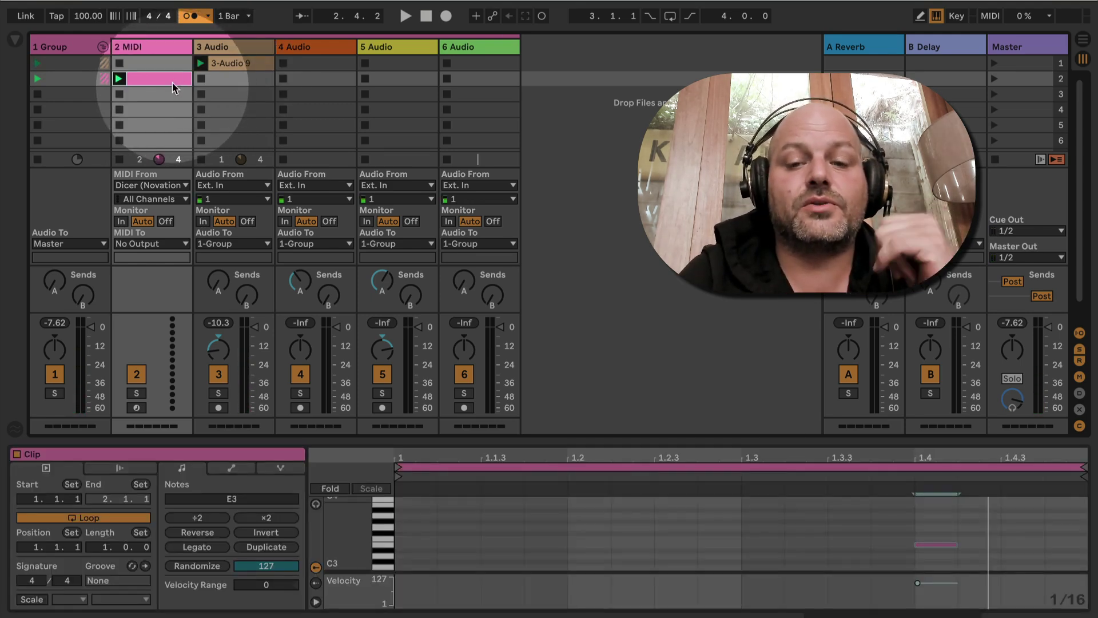
click(944, 552)
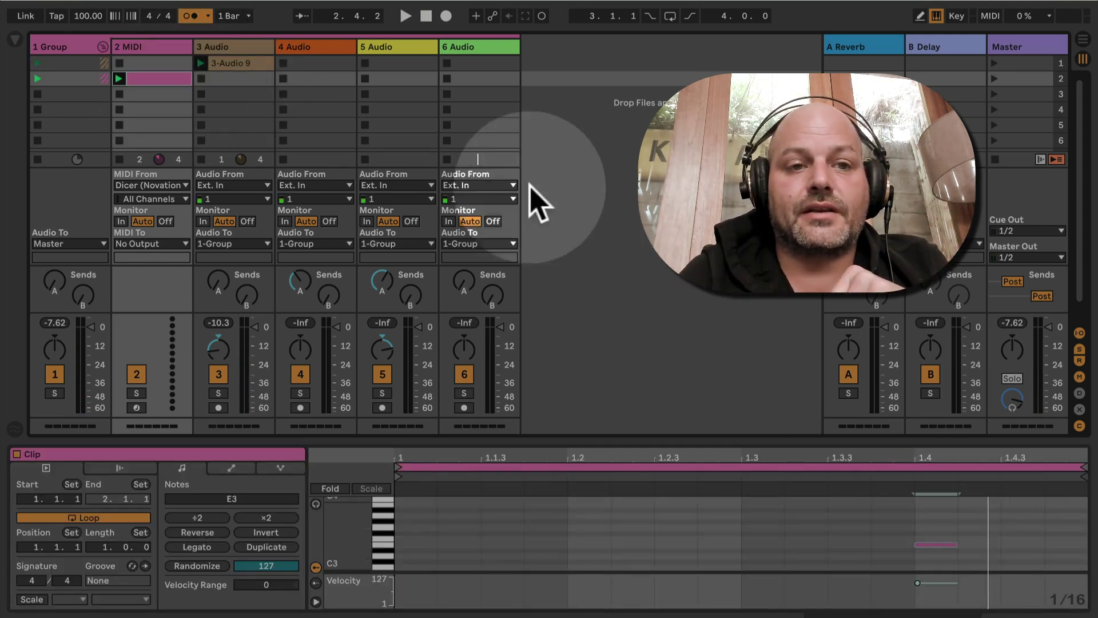
click(160, 47)
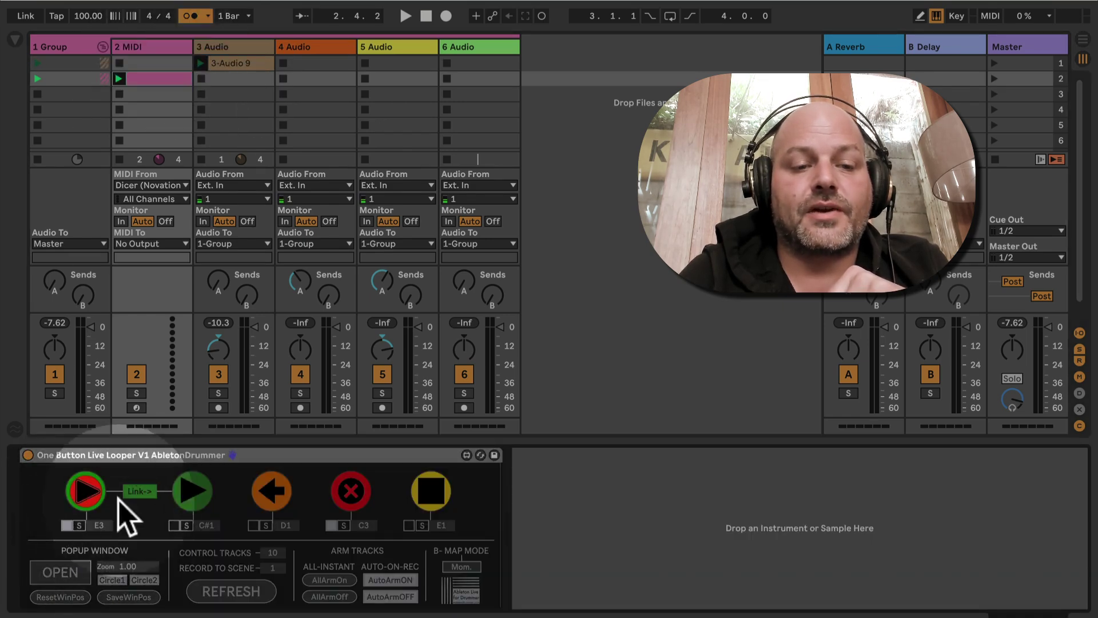
click(239, 63)
Step: Delete the 3-Audio 9 take and lengthen the dummy clip to 2 bars
key(Delete)
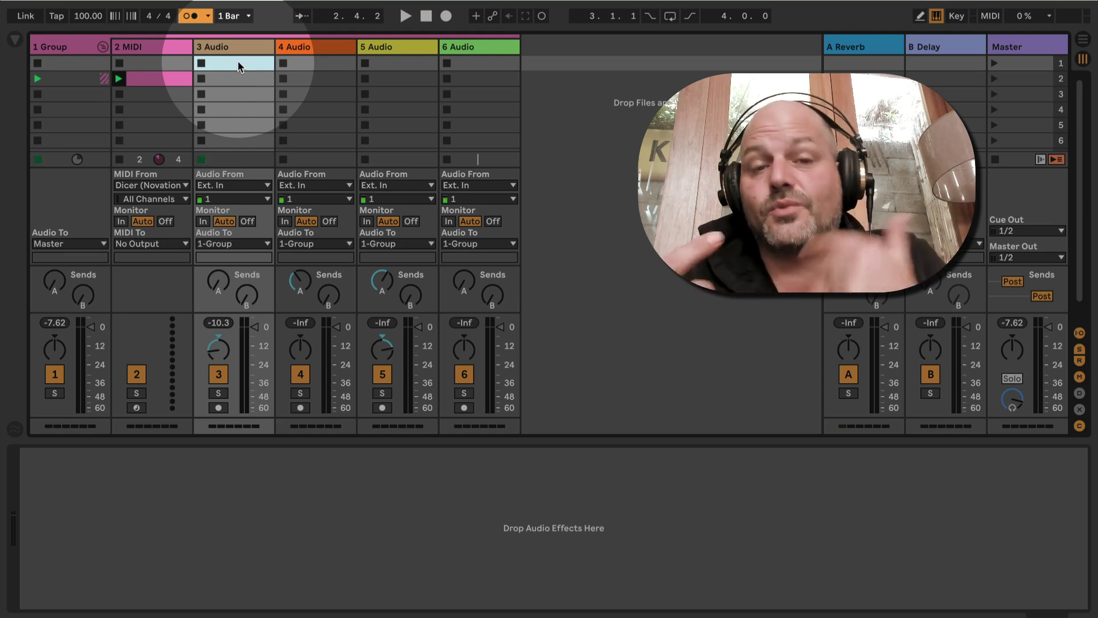
click(163, 78)
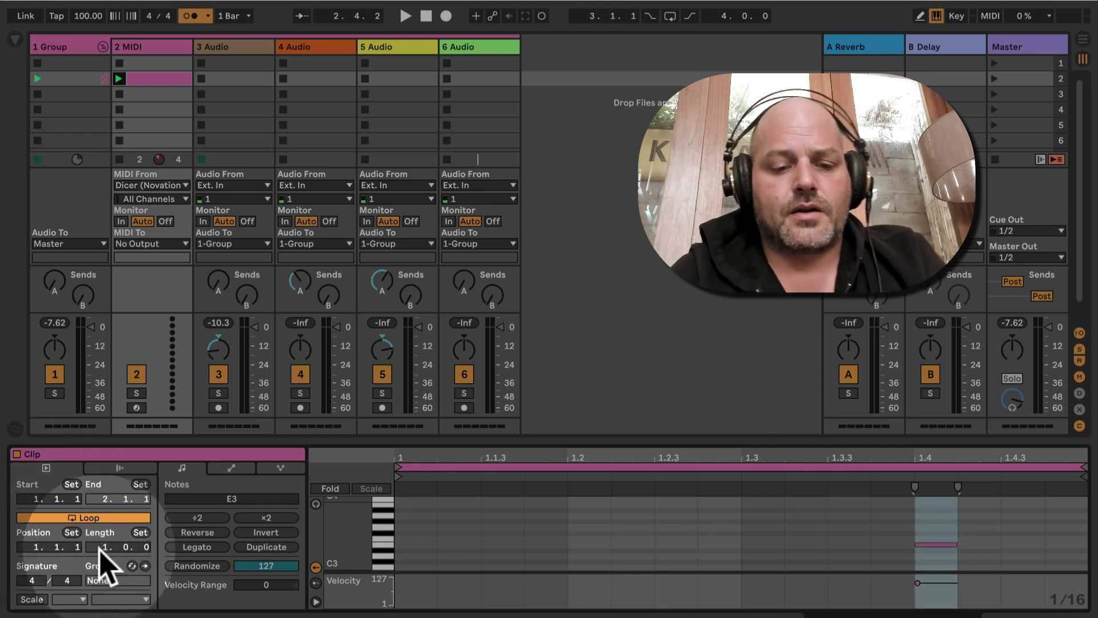
drag(100, 554, 100, 544)
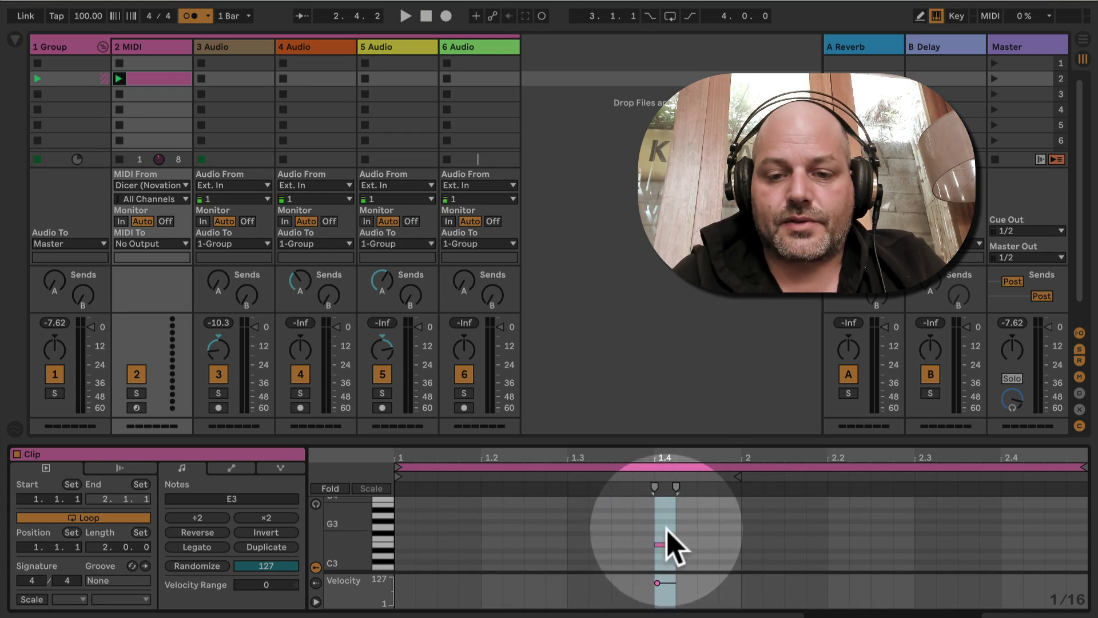
Step: Add a second E3 note at beat 2.4 and fold the piano roll
click(650, 535)
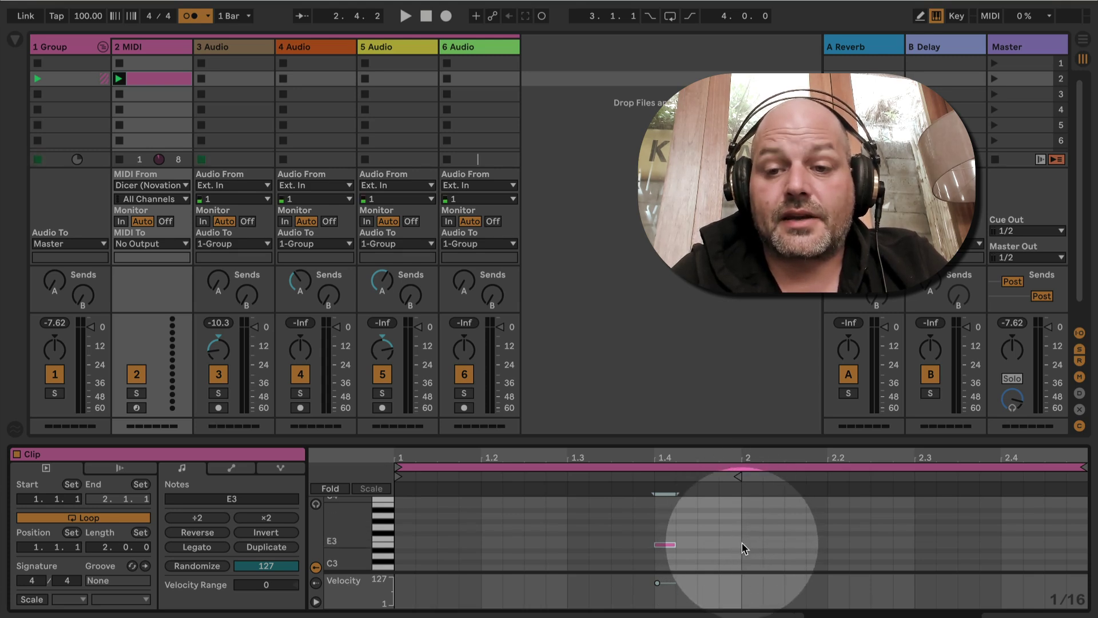
double_click(1054, 545)
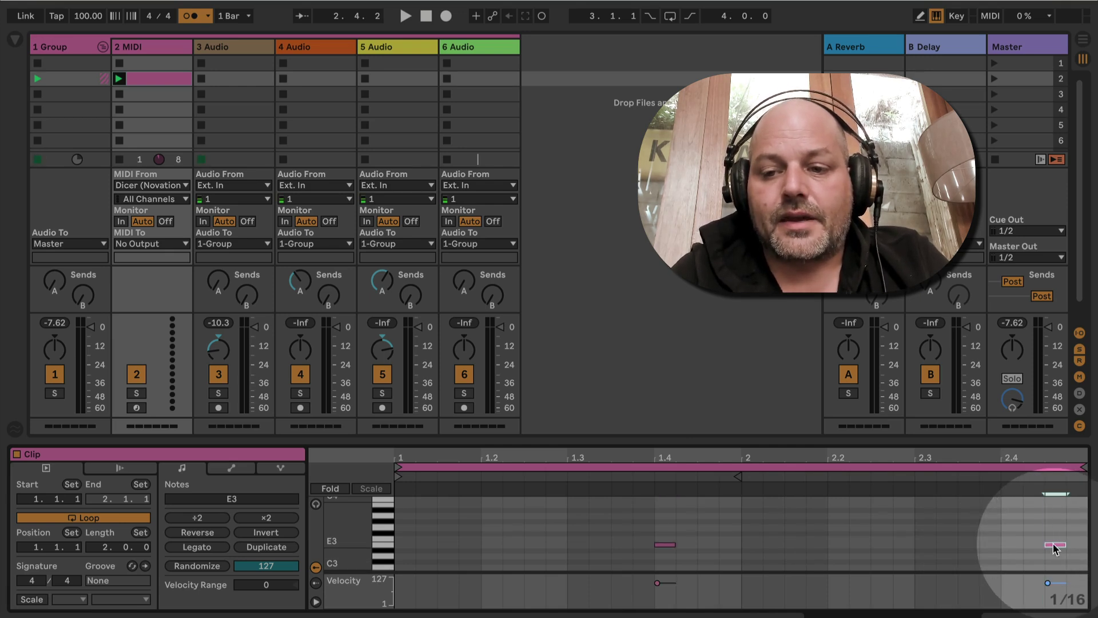
drag(1055, 546, 1022, 552)
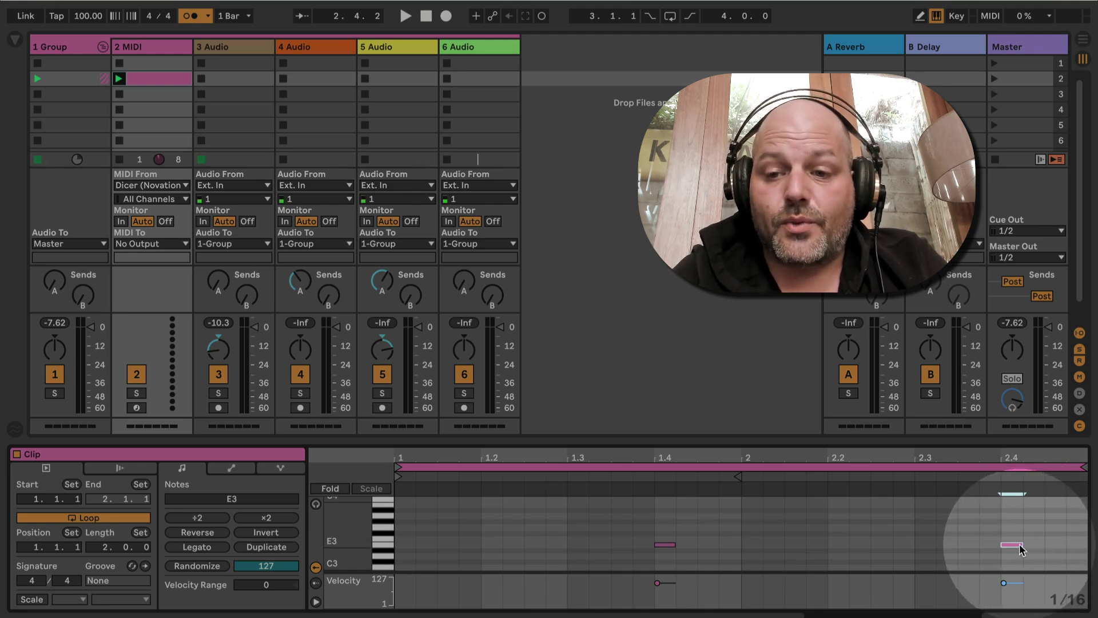
click(329, 488)
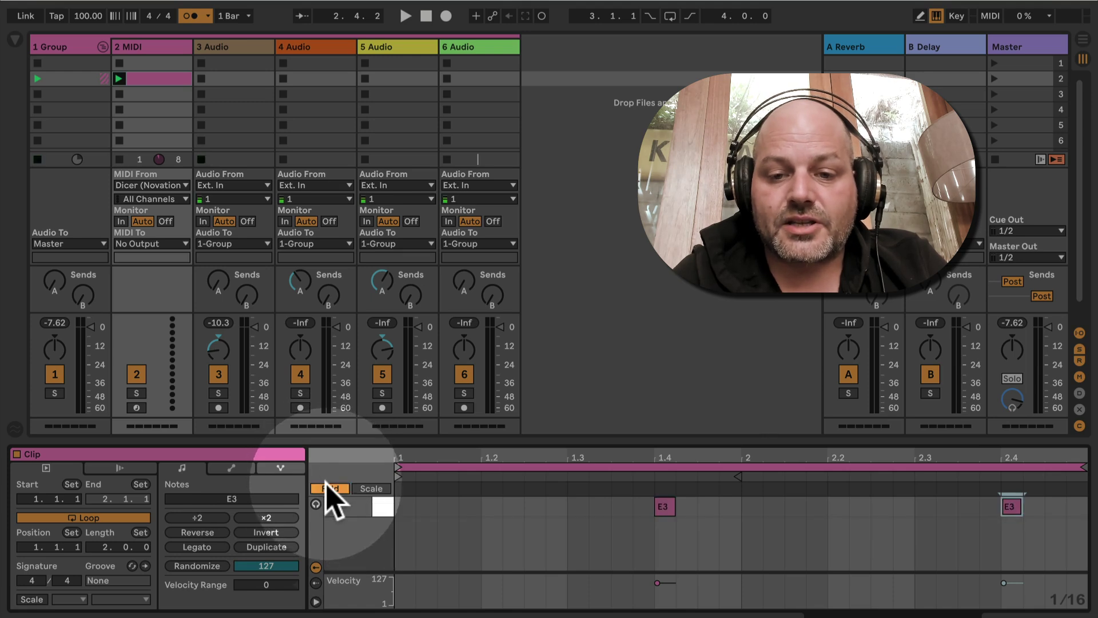
Step: Switch off Loop on the 2 MIDI clip and move its End to 3.1.1
click(767, 459)
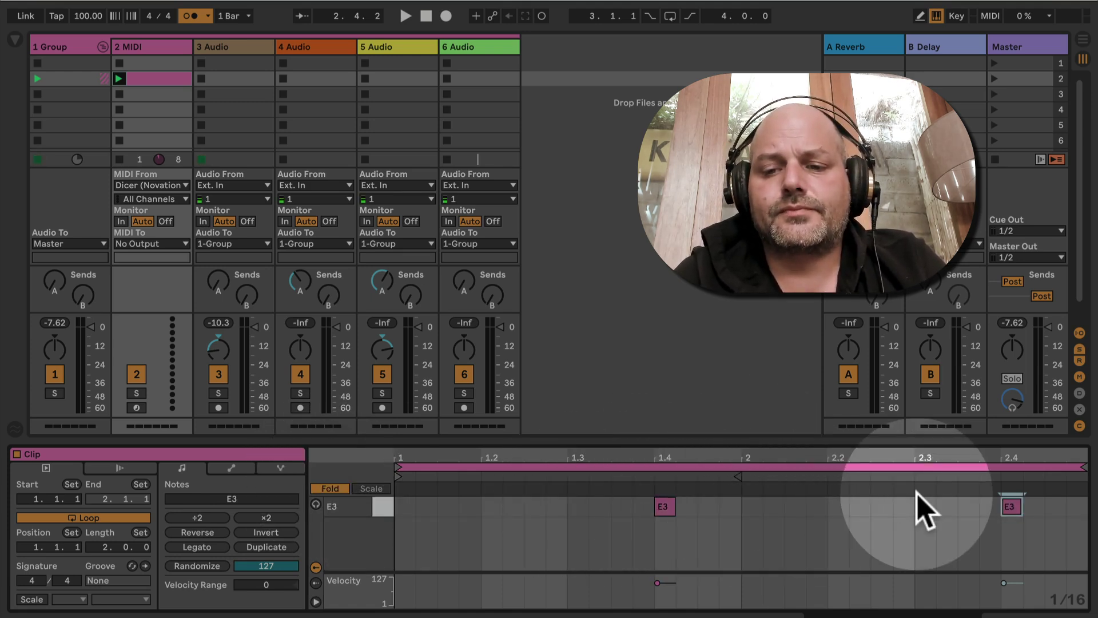
click(121, 519)
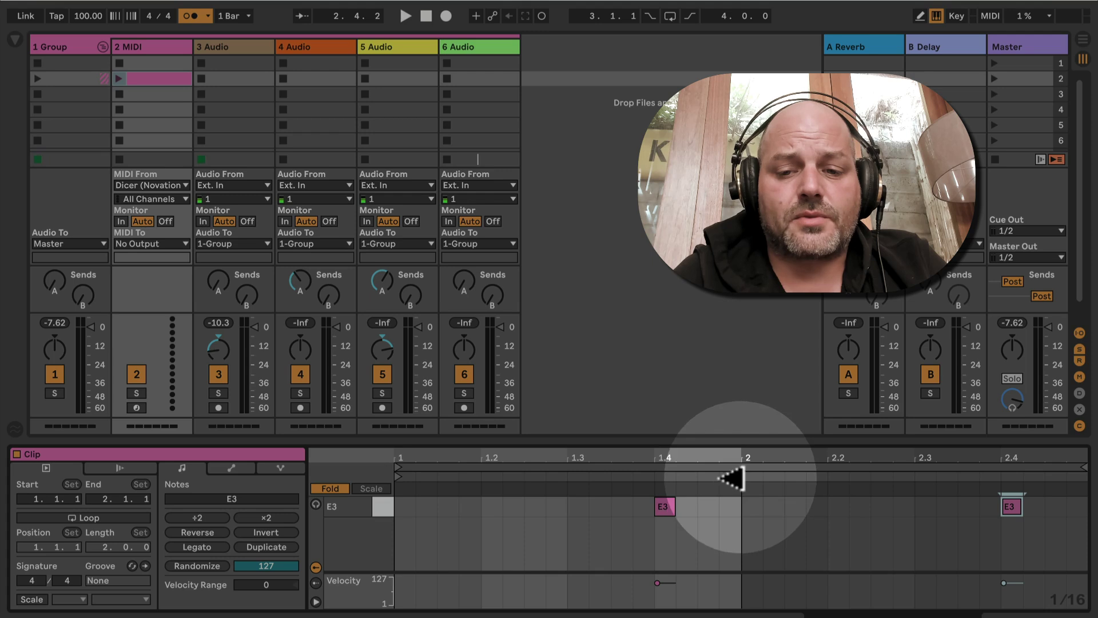
drag(737, 475, 1075, 507)
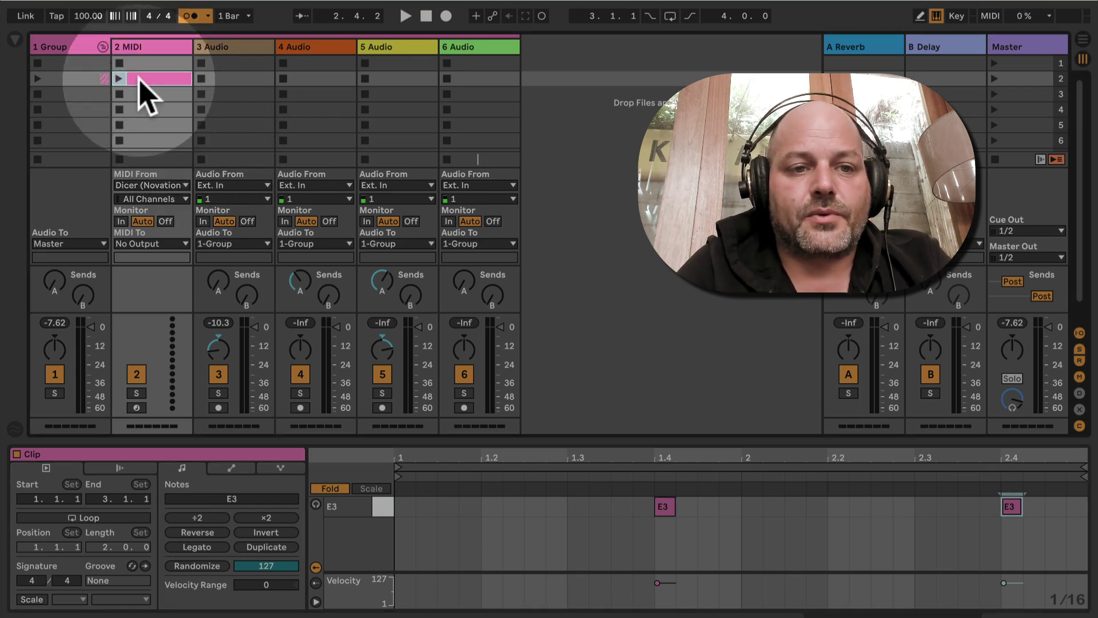
Step: Launch the dummy clip, deactivate track 3, delete the 3-Audio 10 take, and restart playback
click(119, 79)
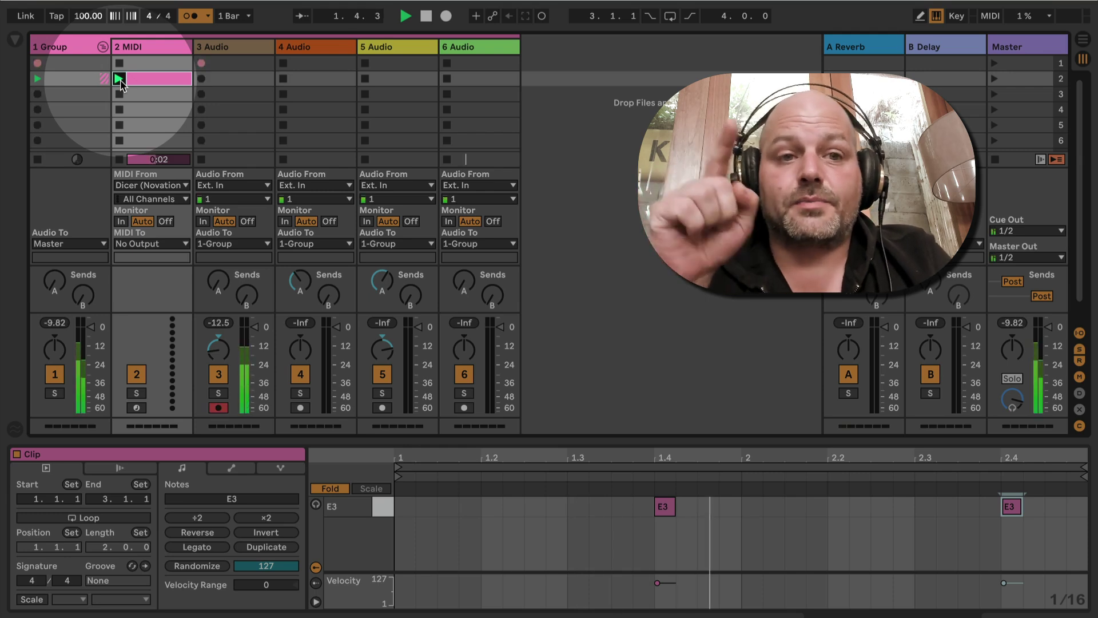
click(219, 375)
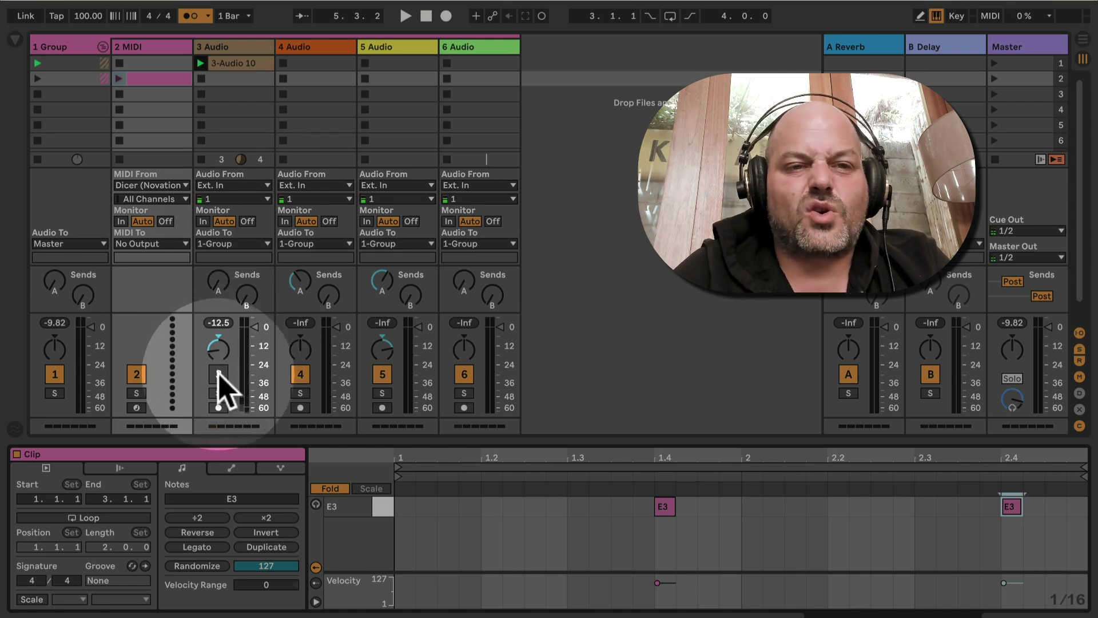
click(222, 60)
key(Delete)
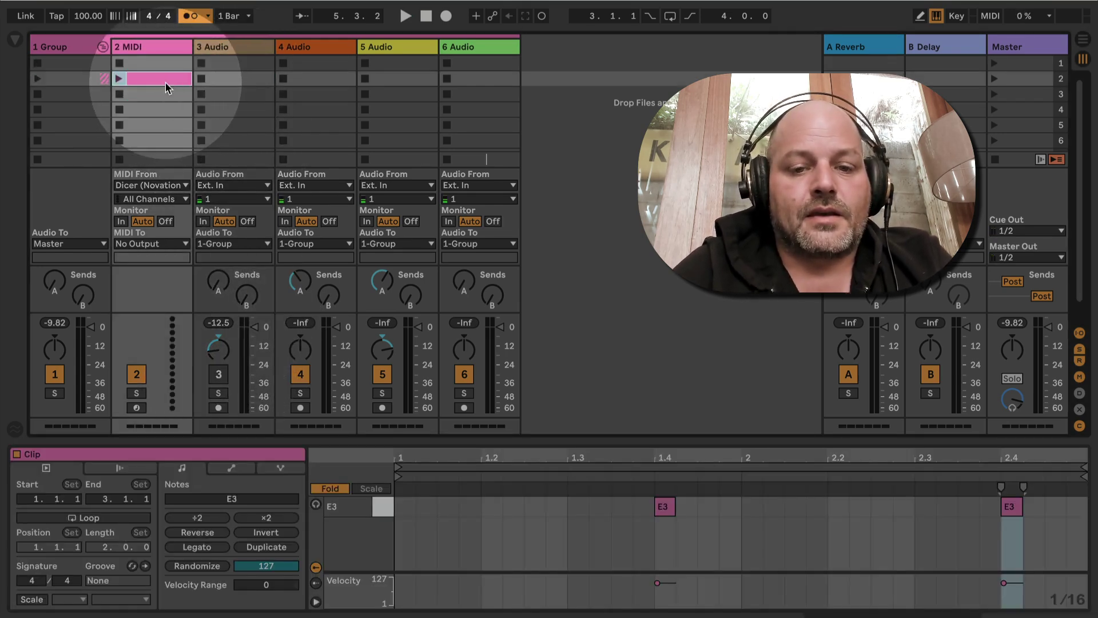
key(space)
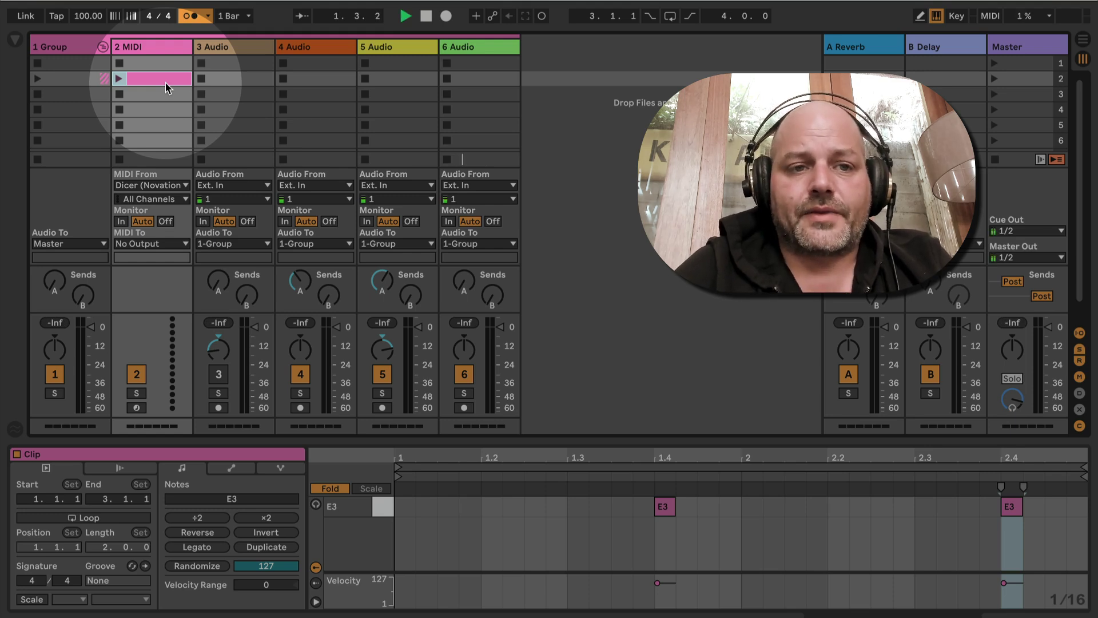
Step: Reactivate track 3 and relaunch the dummy clip to record 3-Audio 11, then stop
click(218, 375)
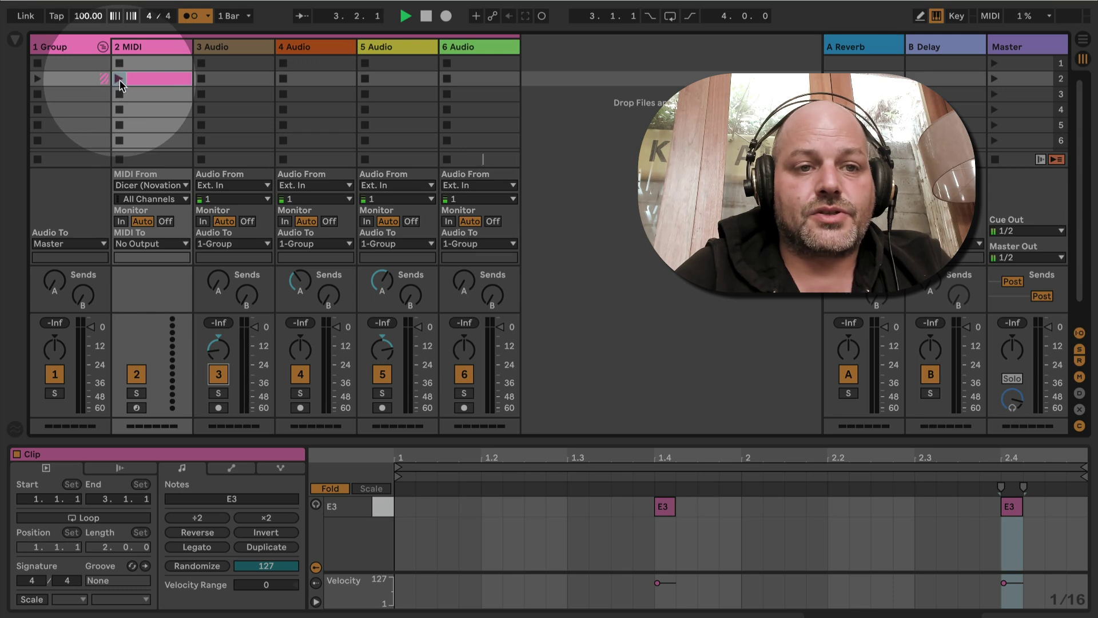
click(120, 79)
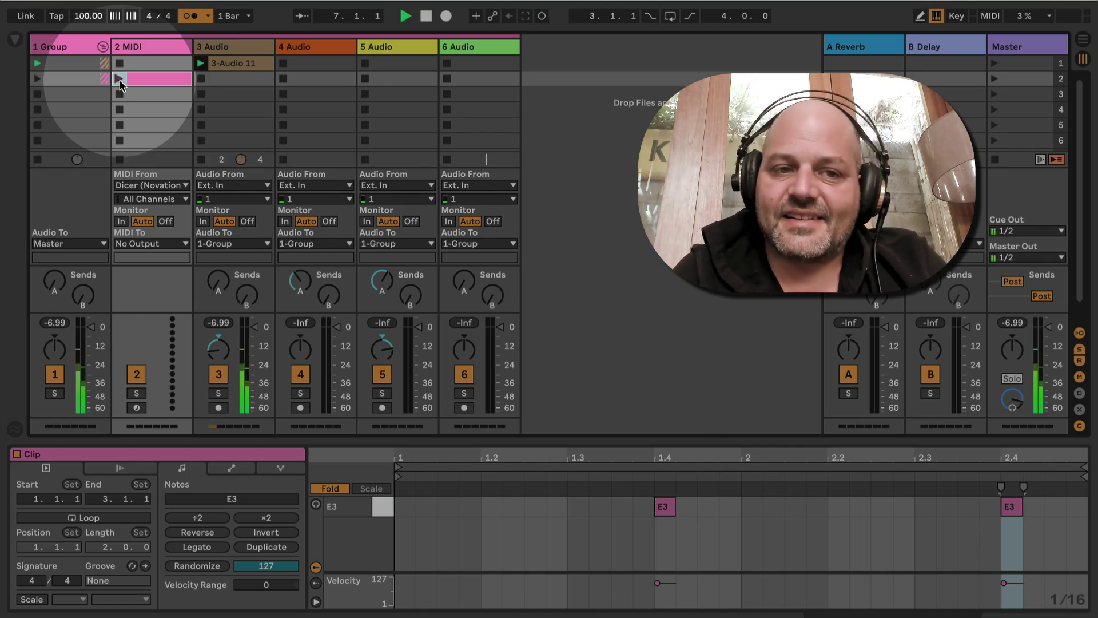
key(space)
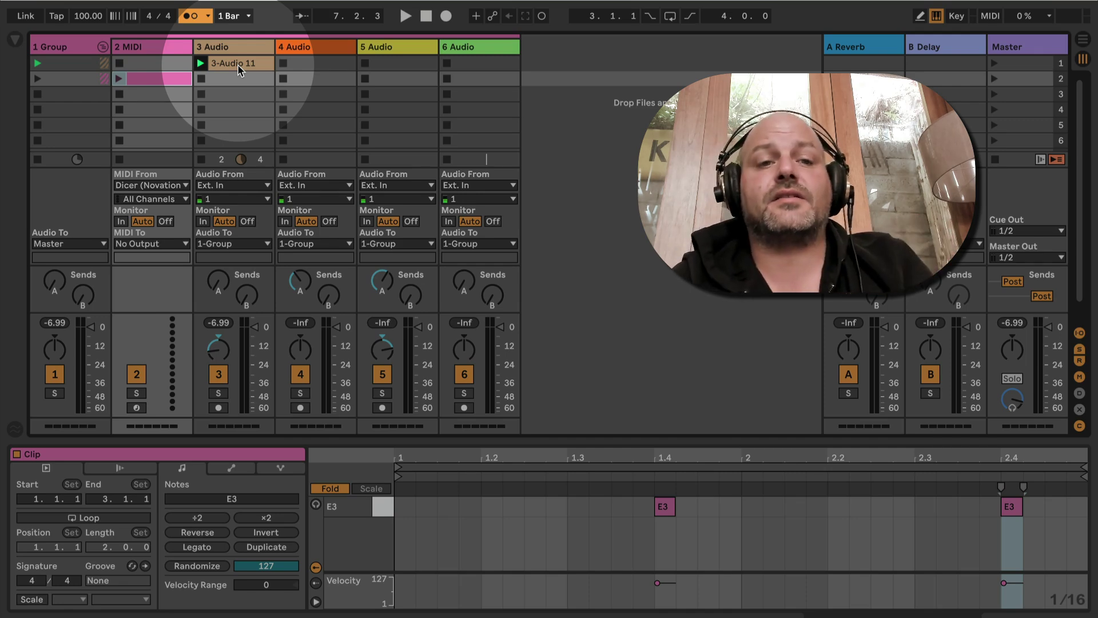
Step: Delete the 3-Audio 11 take from track 3 and reopen the 2 MIDI clip's notes
click(236, 63)
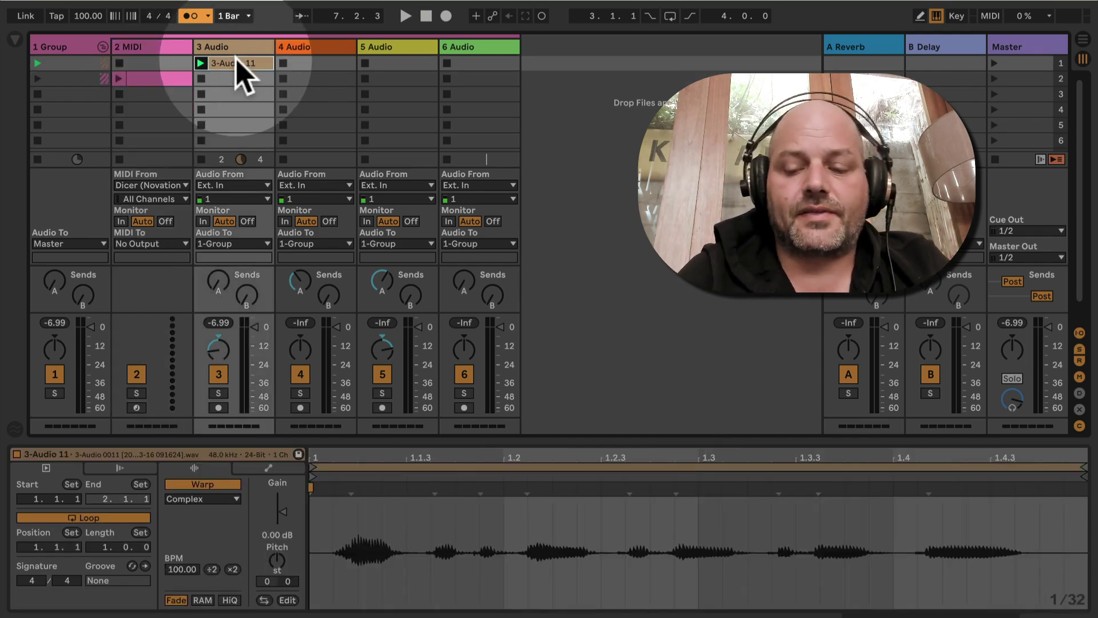
key(Delete)
click(154, 78)
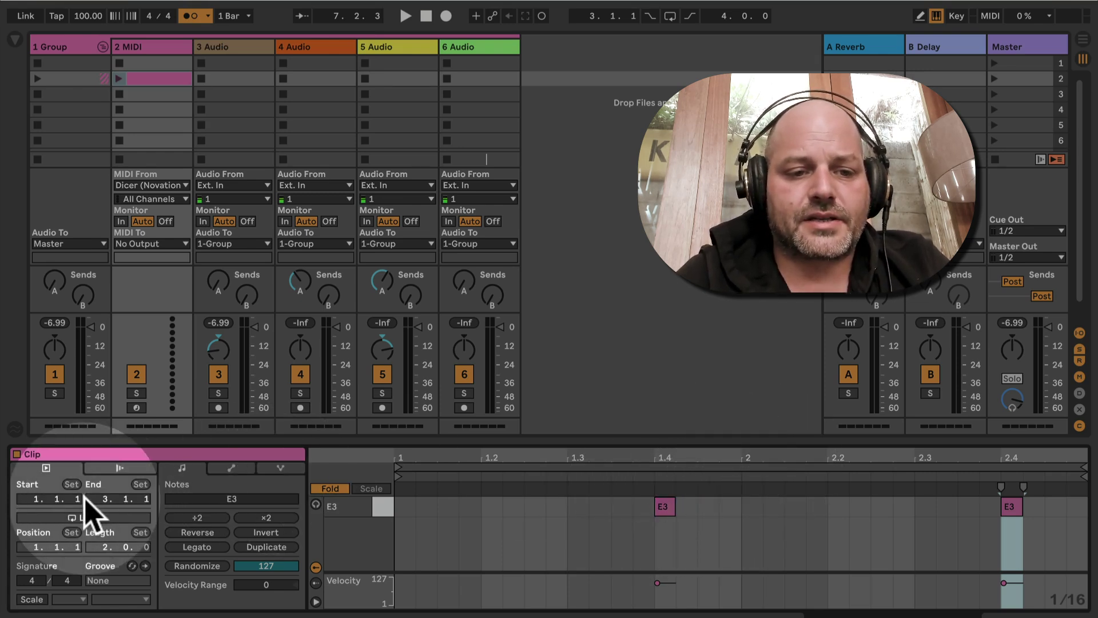
Step: Extend the dummy clip end to 7.1.1 and duplicate the E3 notes into each following bar
drag(105, 500, 105, 480)
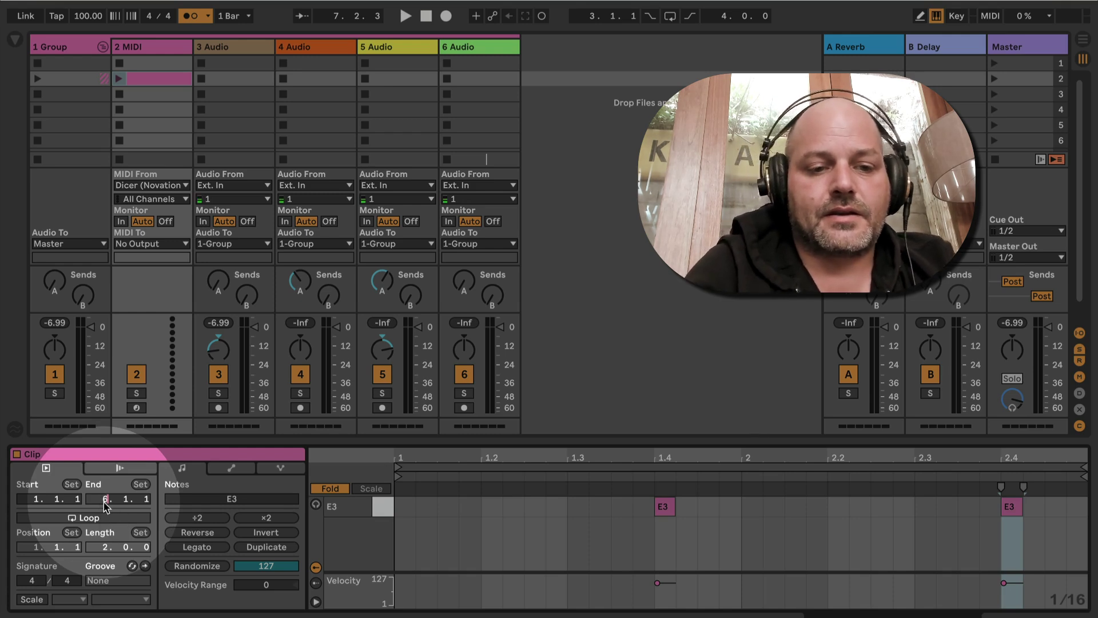
drag(444, 478, 454, 458)
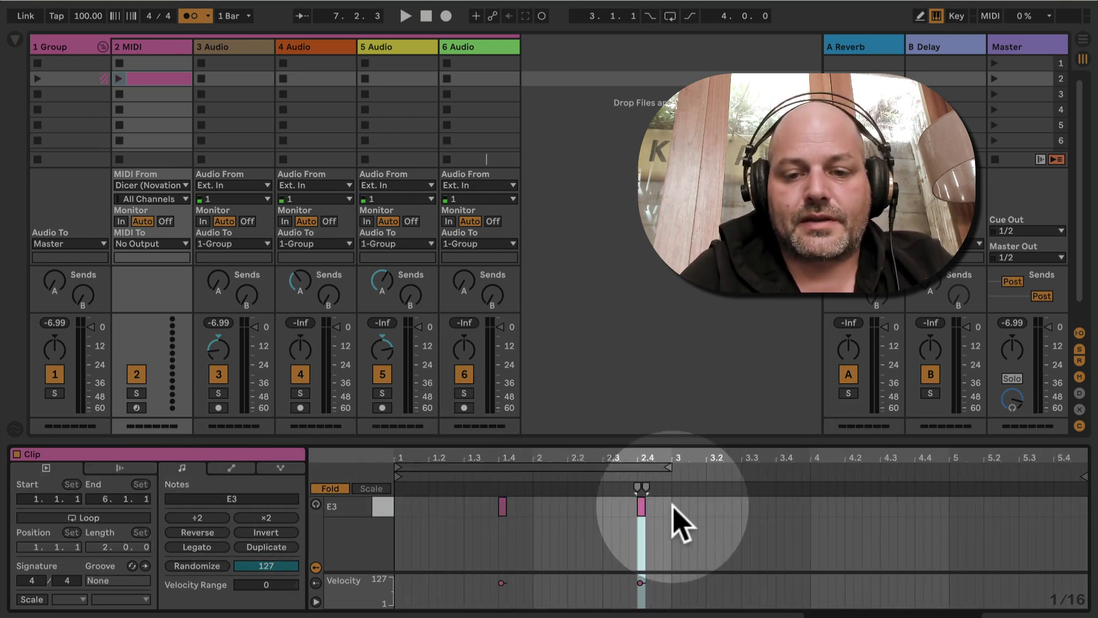
click(382, 507)
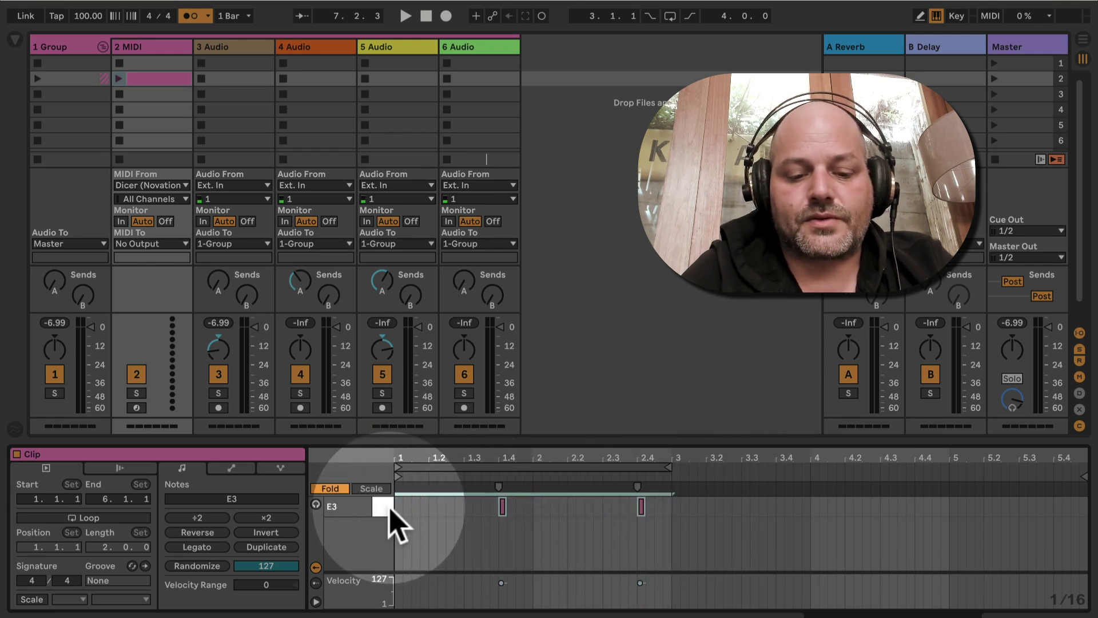
key(ctrl+d)
key(ctrl+d)
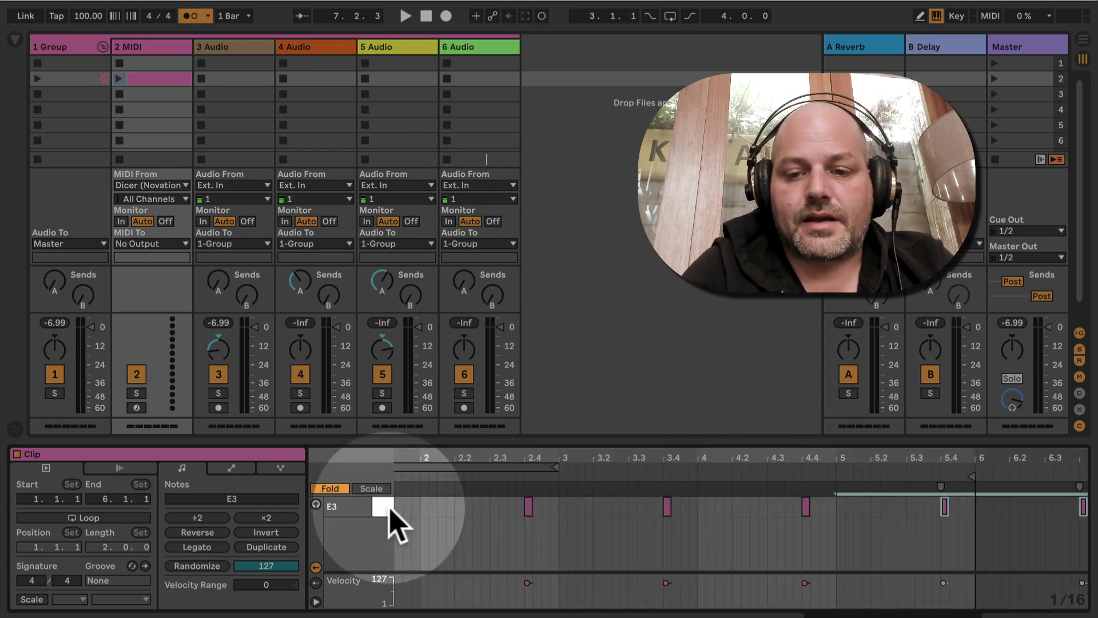
mouse_move(965, 477)
mouse_down()
mouse_move(1079, 471)
mouse_move(990, 468)
mouse_up()
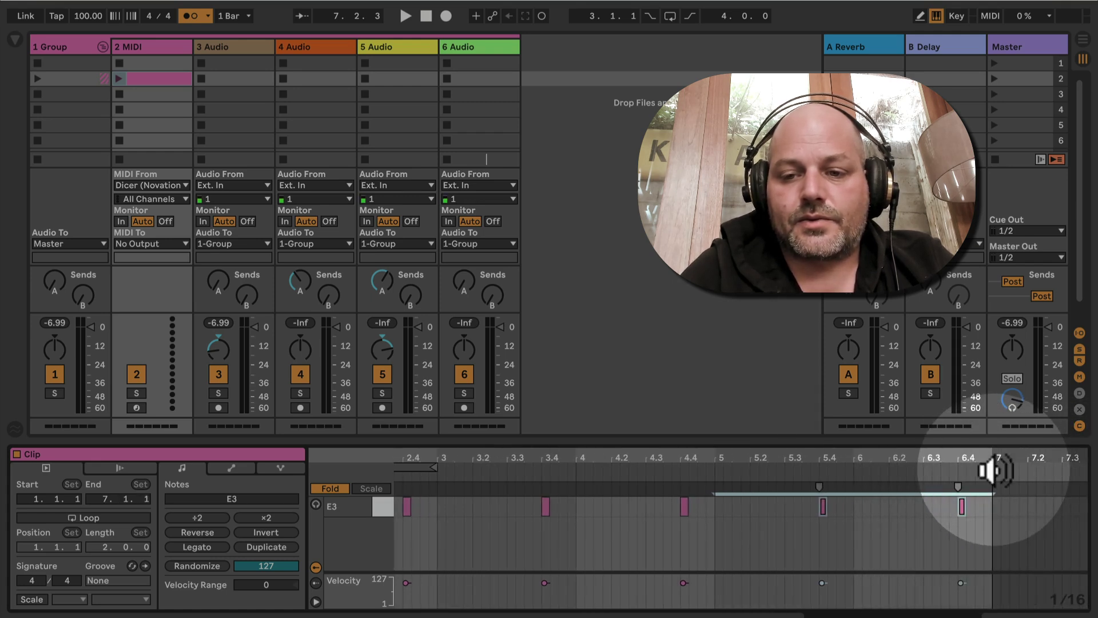
drag(823, 451, 829, 452)
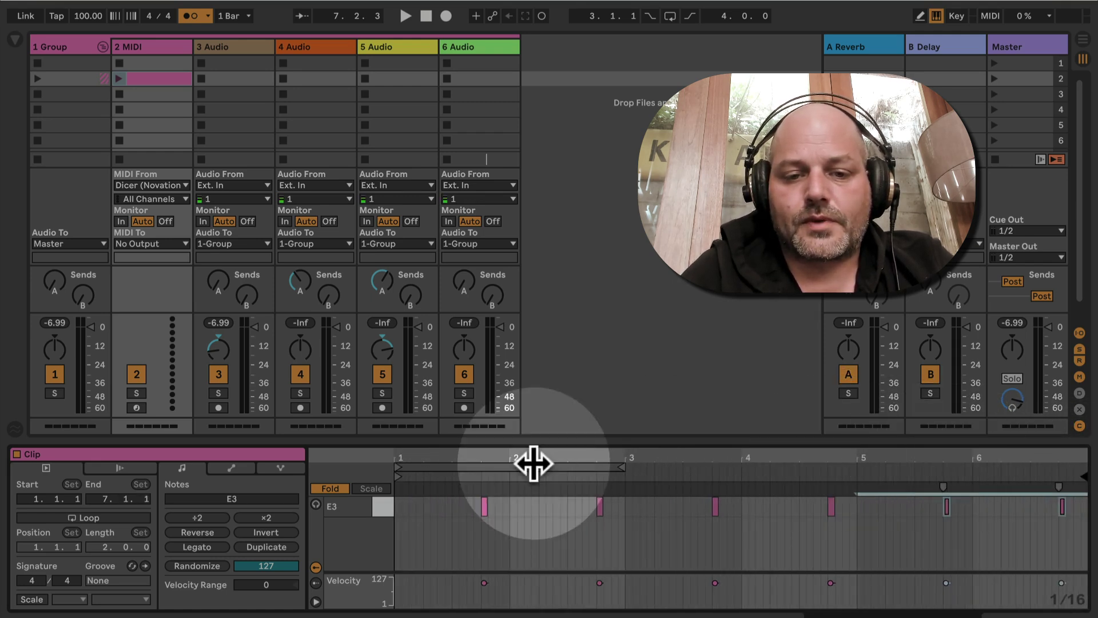
click(484, 506)
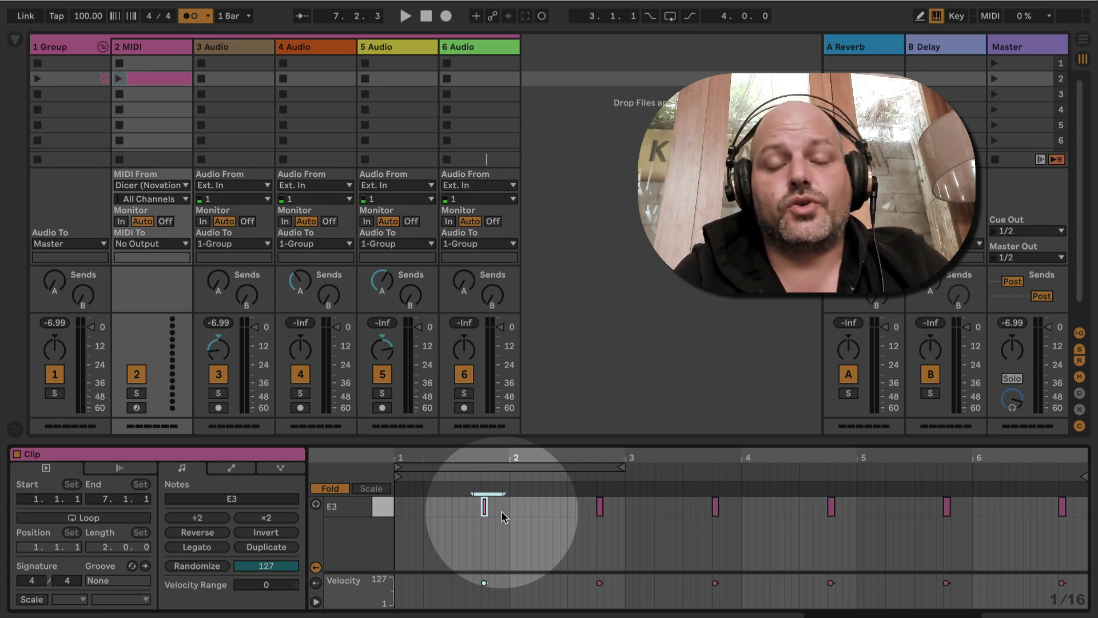
Step: Zoom in on bars 2–5 and move the E3 note at 3.4 to sit just after 2.4
click(599, 507)
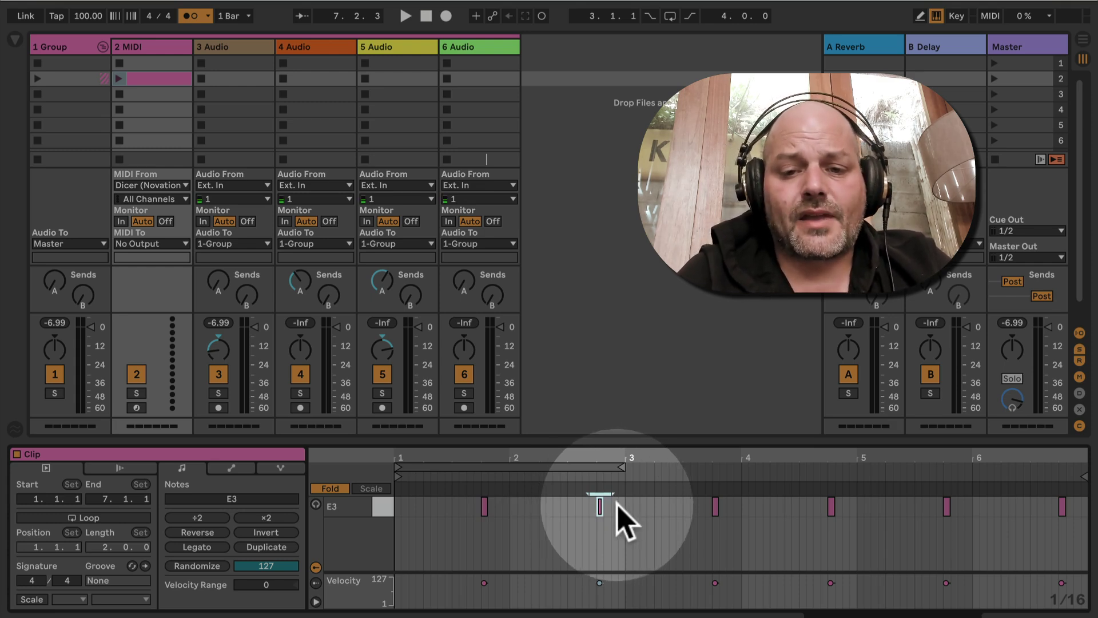
click(716, 507)
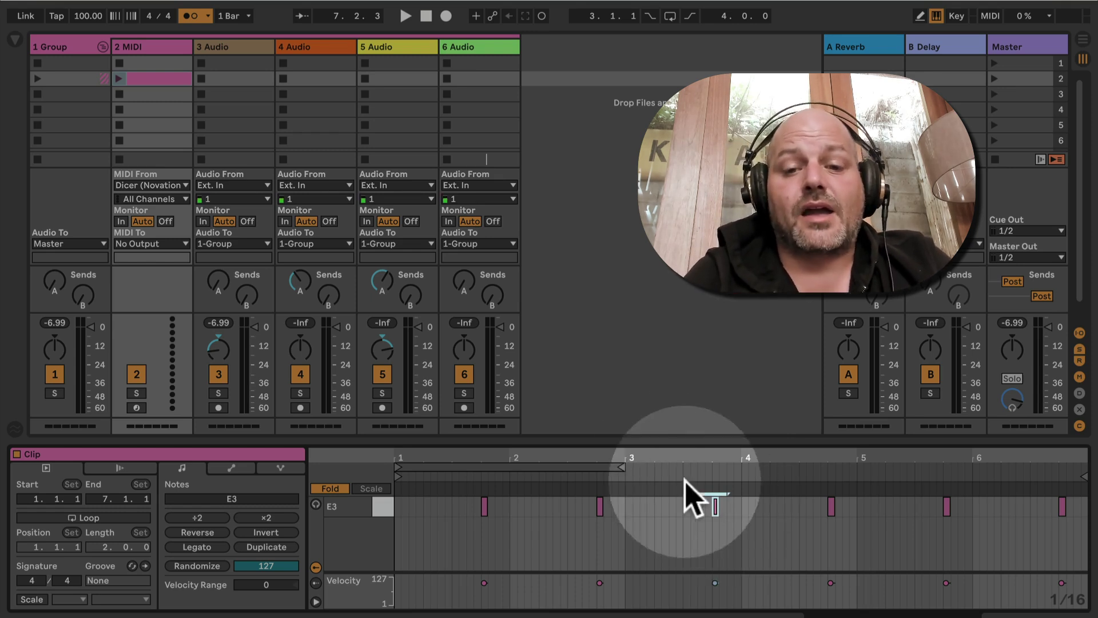
drag(645, 458, 767, 505)
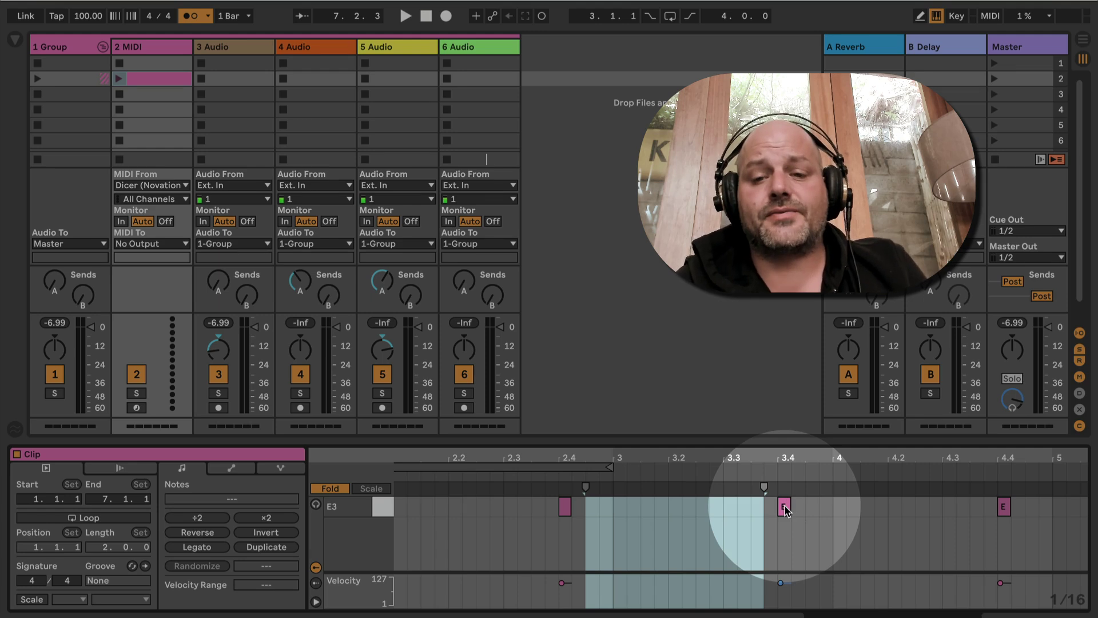
drag(588, 456, 589, 462)
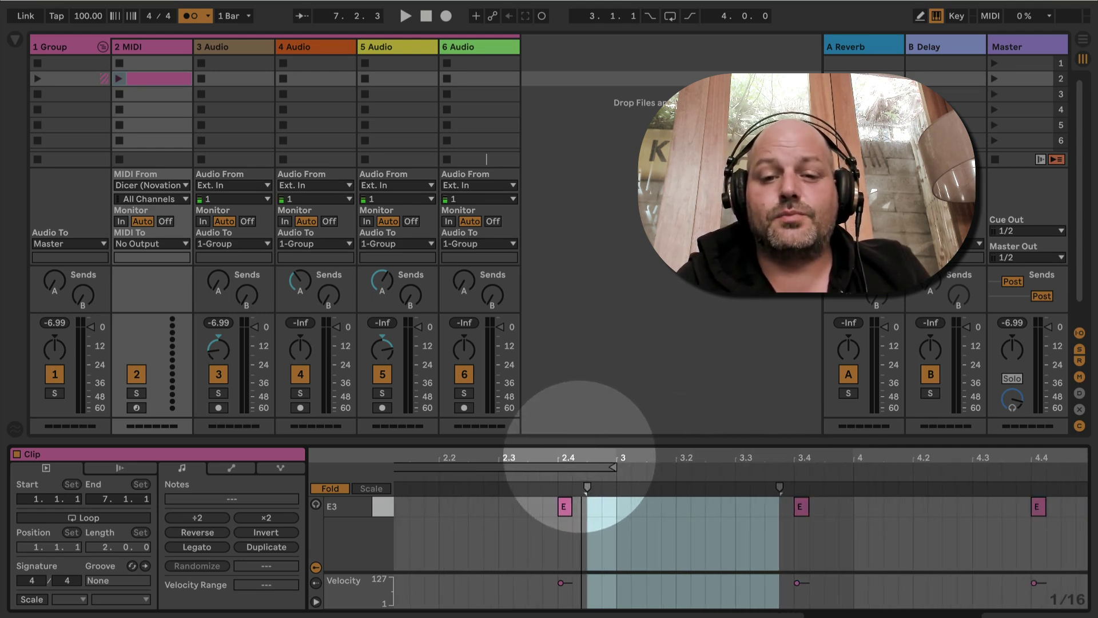
click(808, 506)
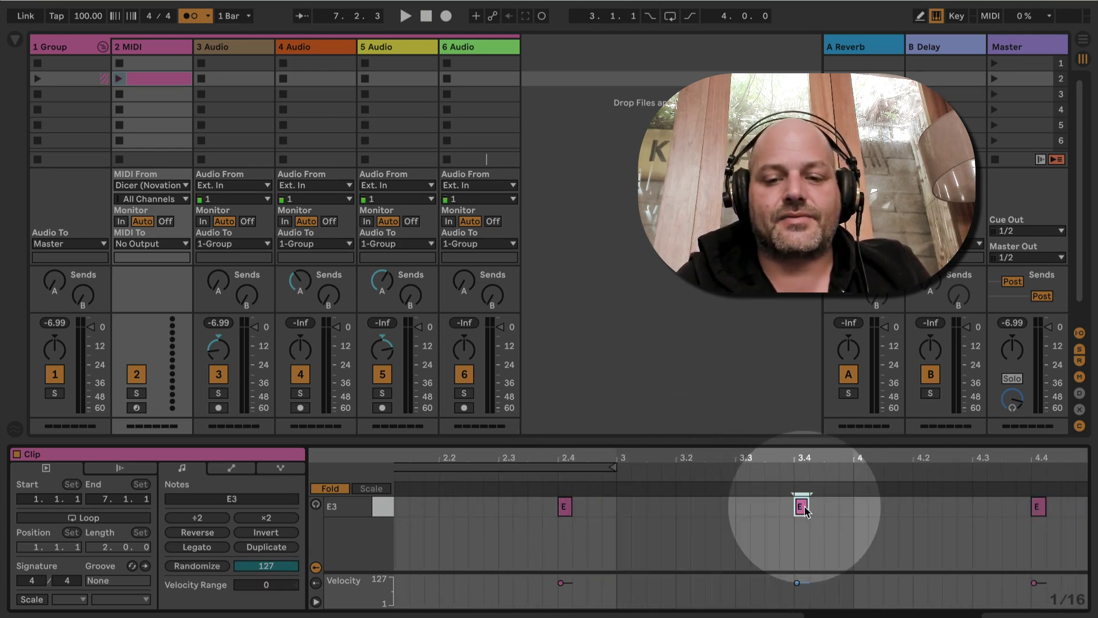
drag(809, 506, 604, 512)
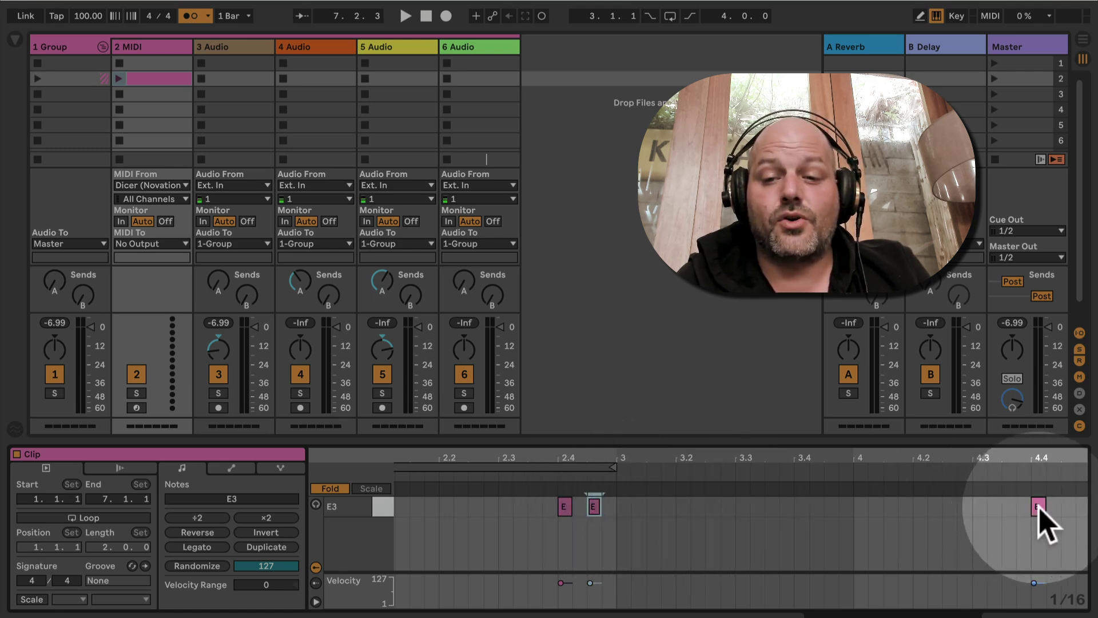
Step: Move the later E3 notes: 4.4 to 3.4, 5.4 beside it, 6.4 to 4.4
drag(1036, 508, 805, 509)
scroll(856, 512, right, 5)
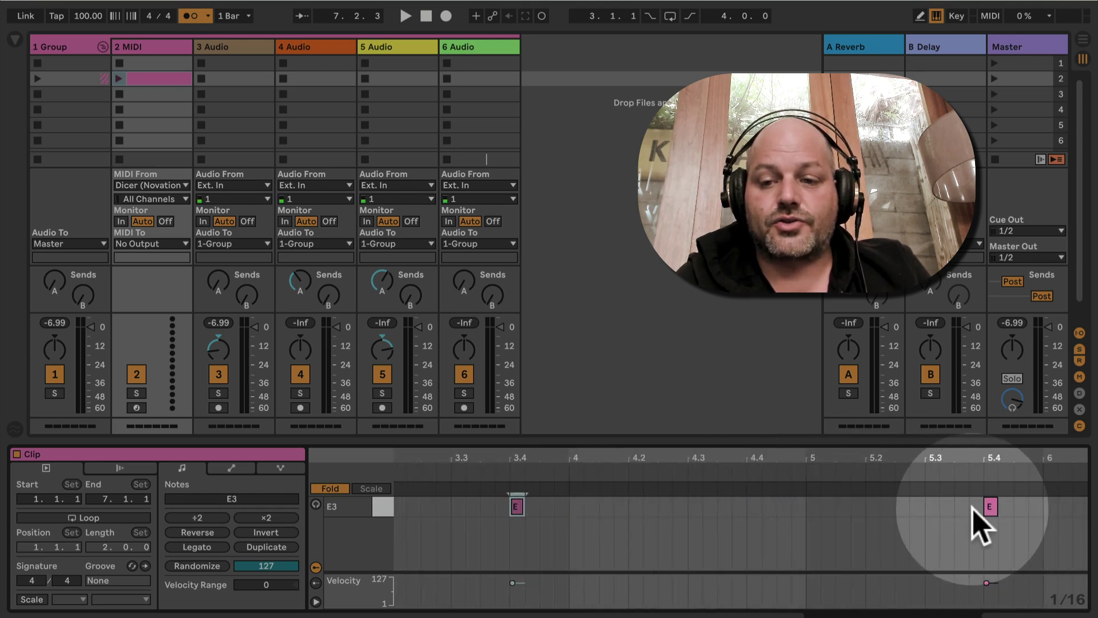
drag(991, 506, 547, 506)
scroll(633, 515, right, 3)
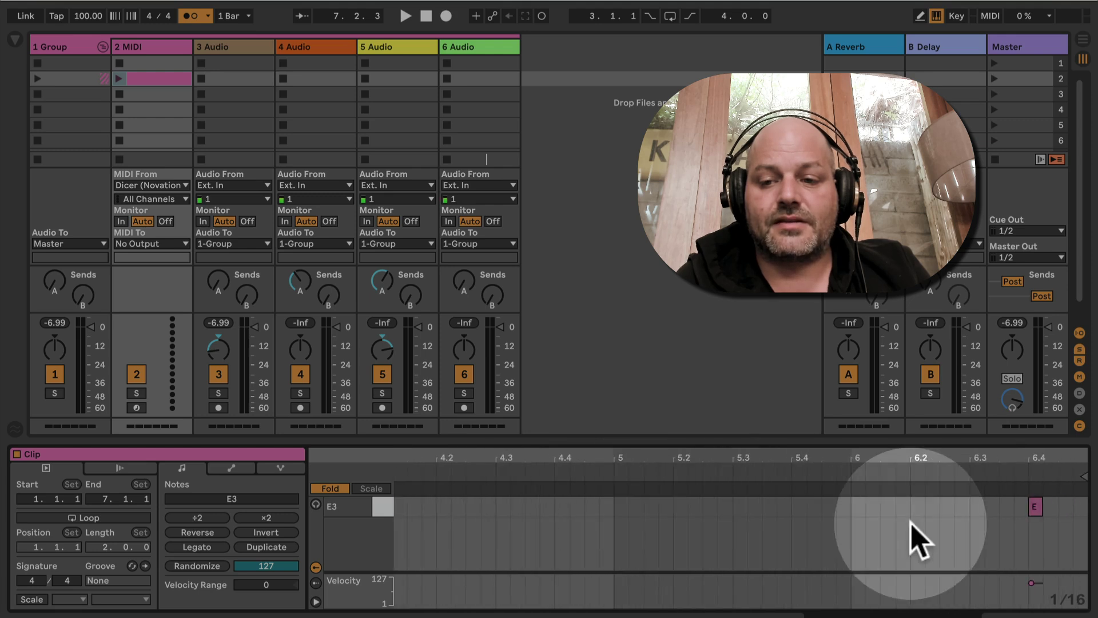
drag(1034, 507, 558, 505)
scroll(559, 510, left, 3)
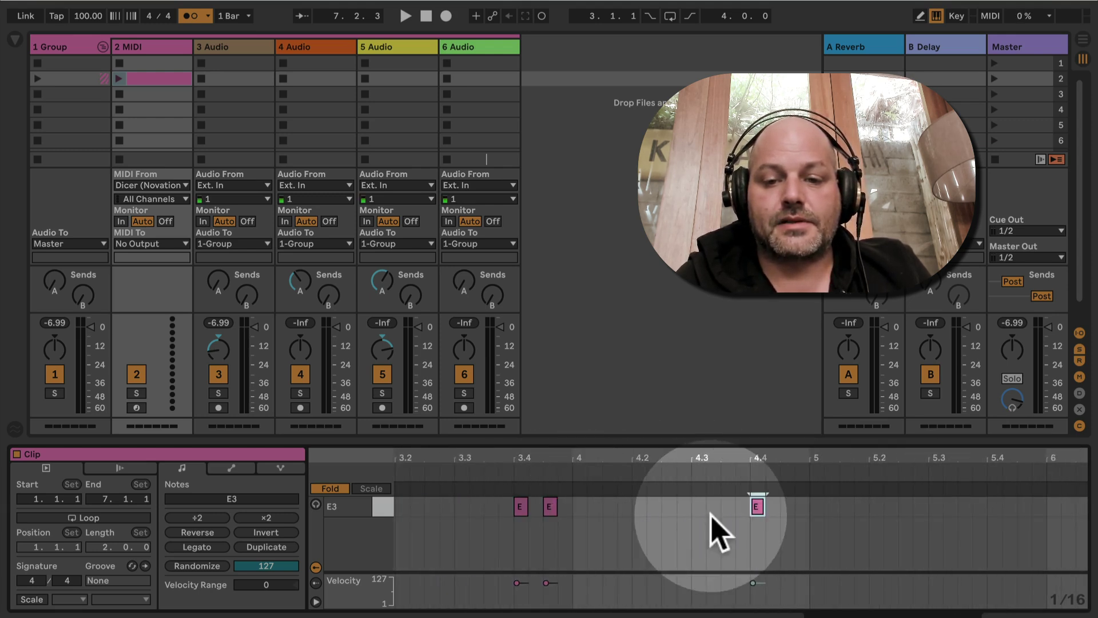
drag(804, 461, 801, 452)
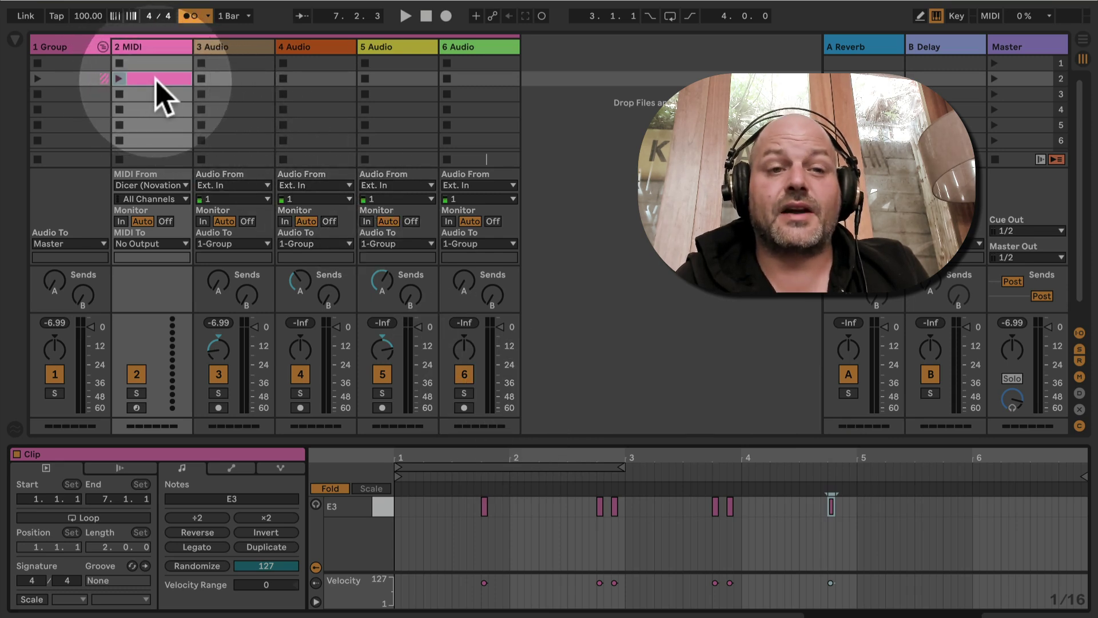
Step: Launch the 2 MIDI track's dummy clip and stop it once the looper has recorded its layers
click(119, 79)
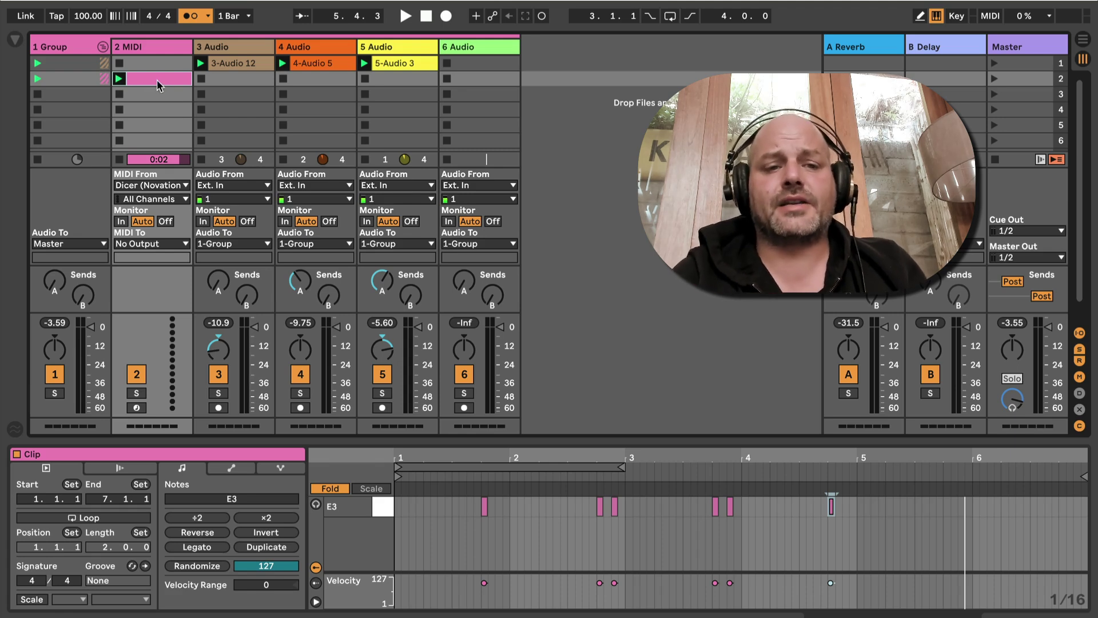
click(121, 163)
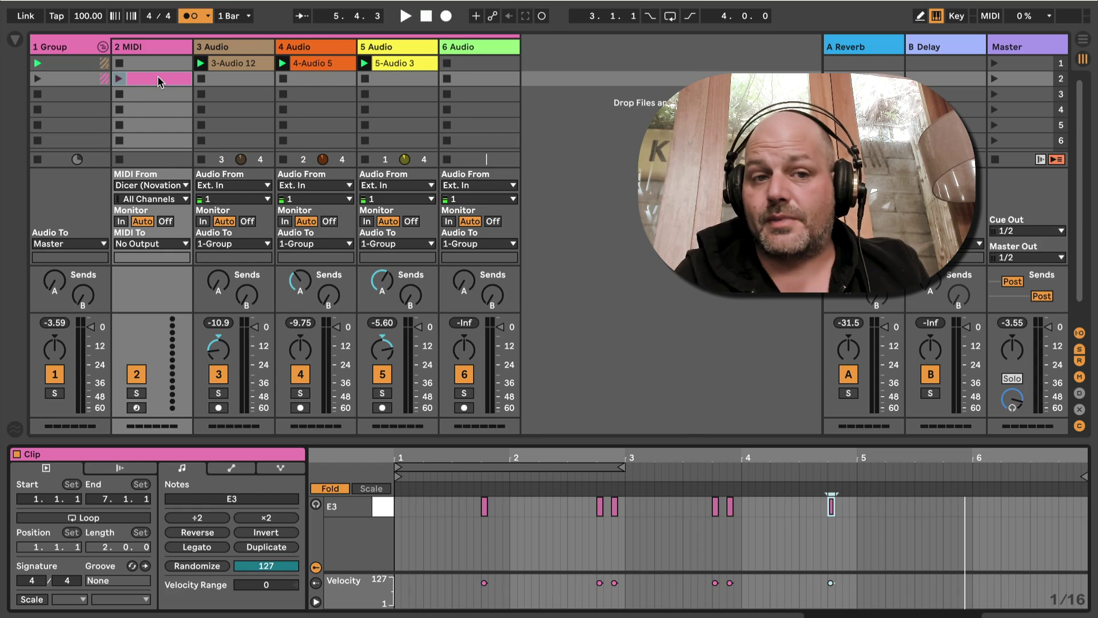
Step: On the 2 MIDI track's looper, enable the toggle under the E3 trigger, then recheck the dummy clip
click(163, 48)
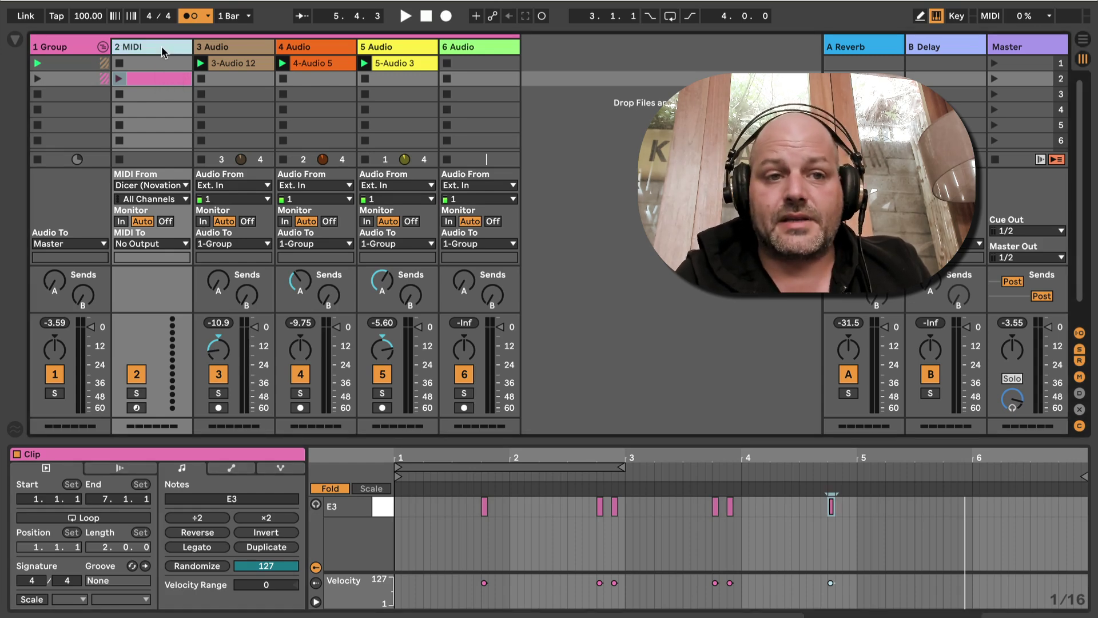
click(162, 46)
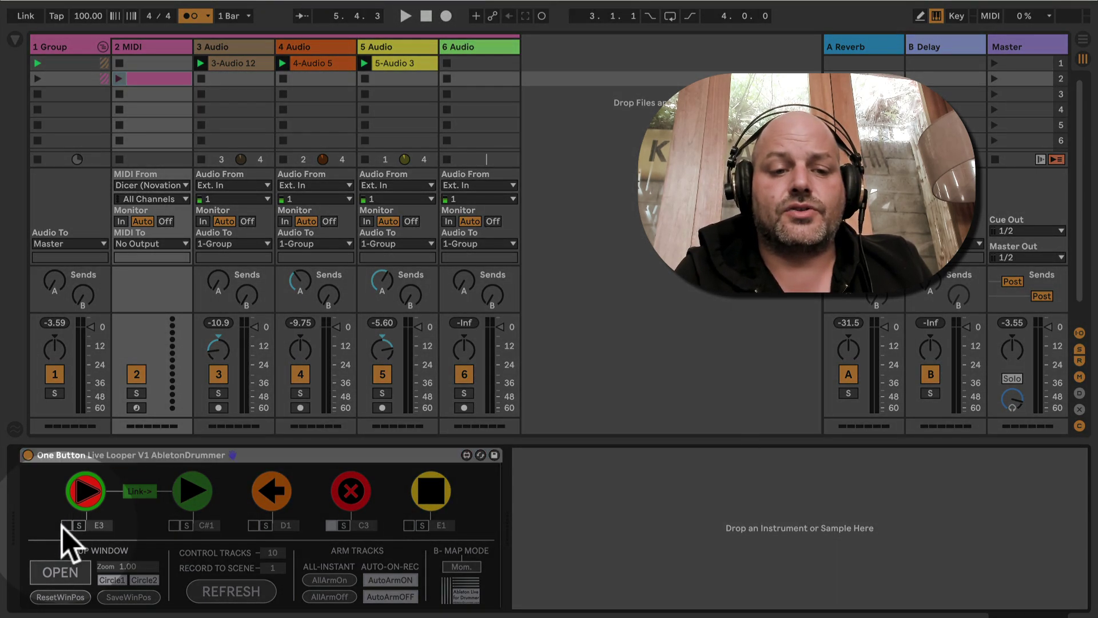
click(66, 525)
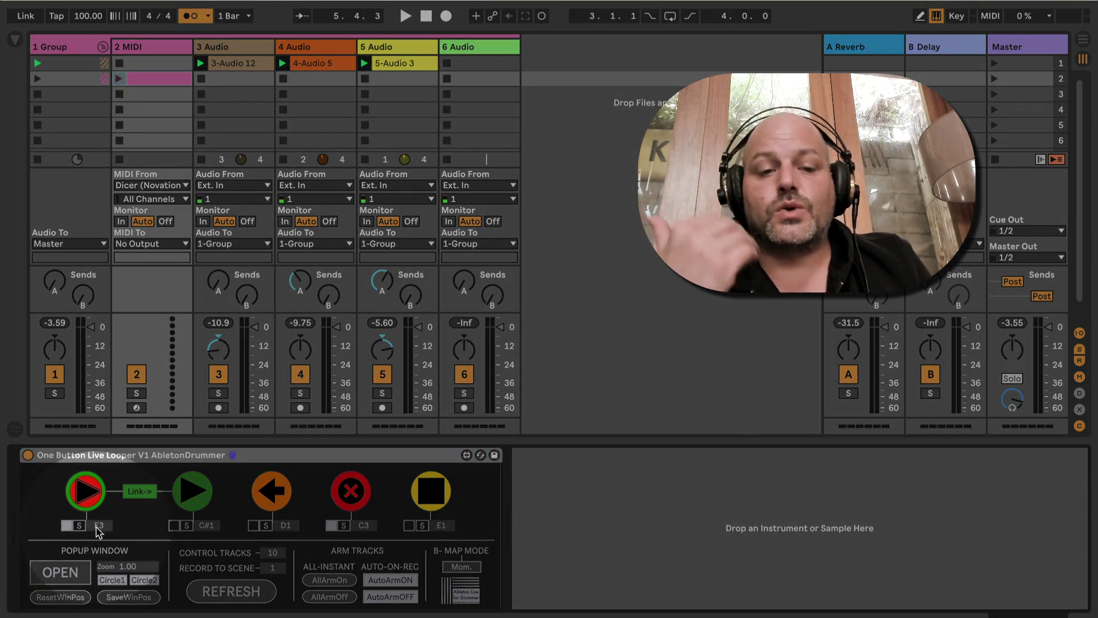
double_click(153, 80)
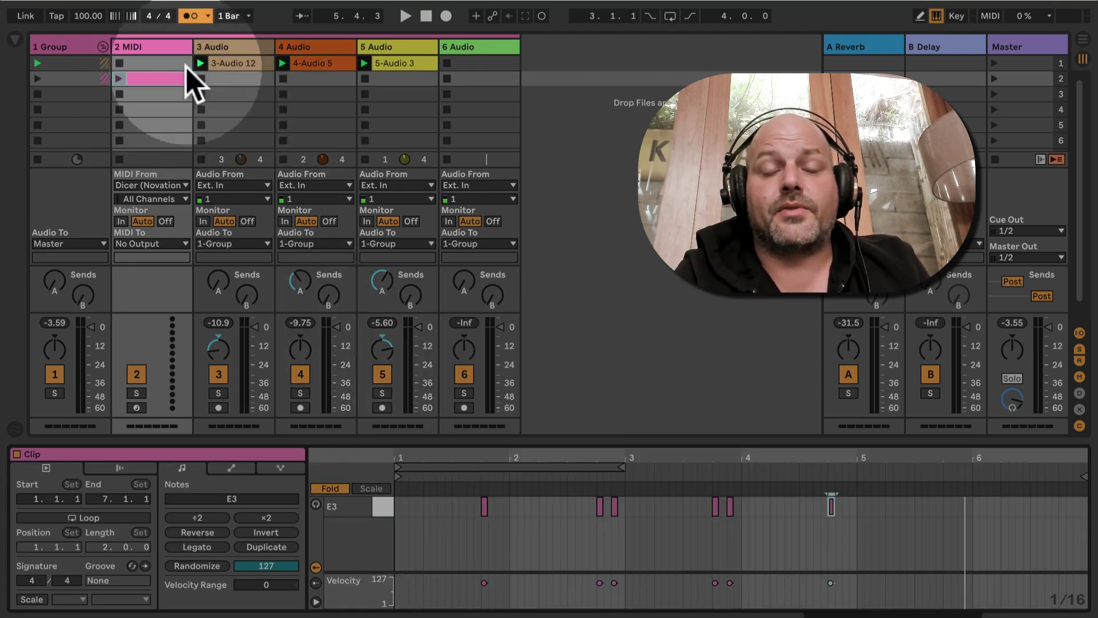
click(164, 60)
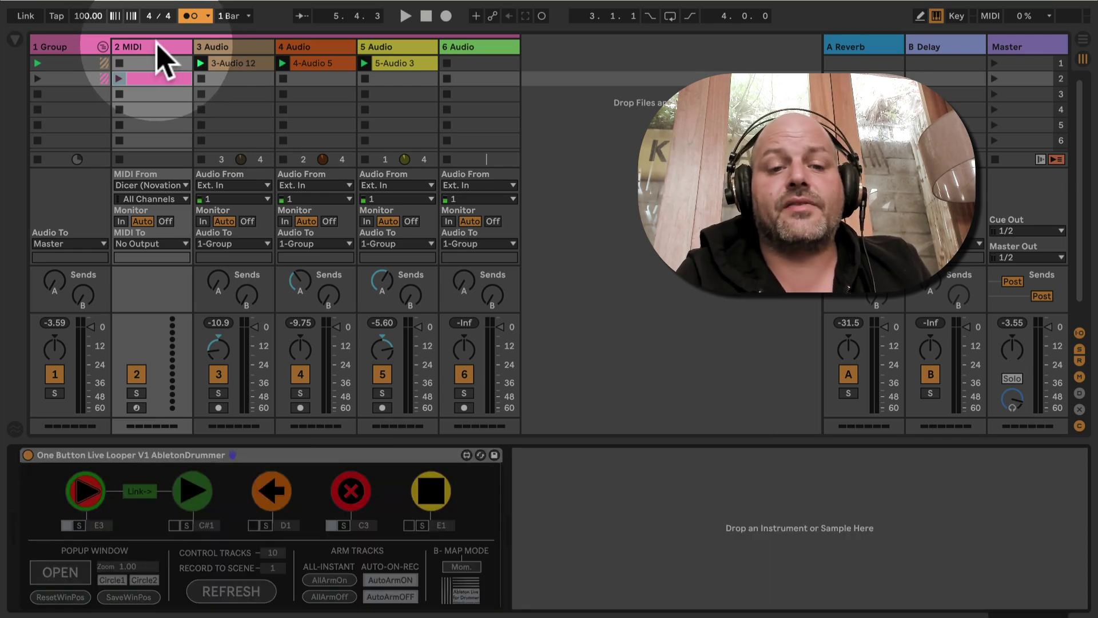